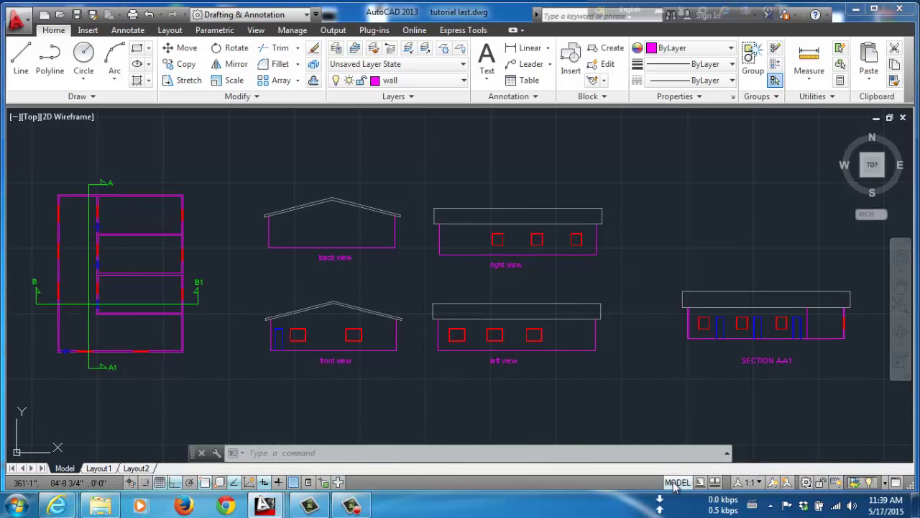
Switch from model space to Layout1 and examine the sheet with its viewport up close and as a whole.
left_click(676, 483)
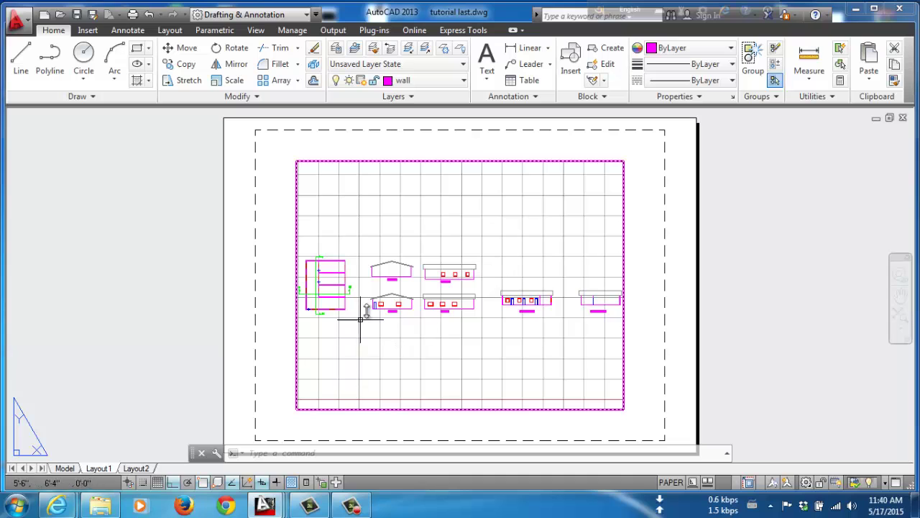
scroll(462, 233, "up", 6)
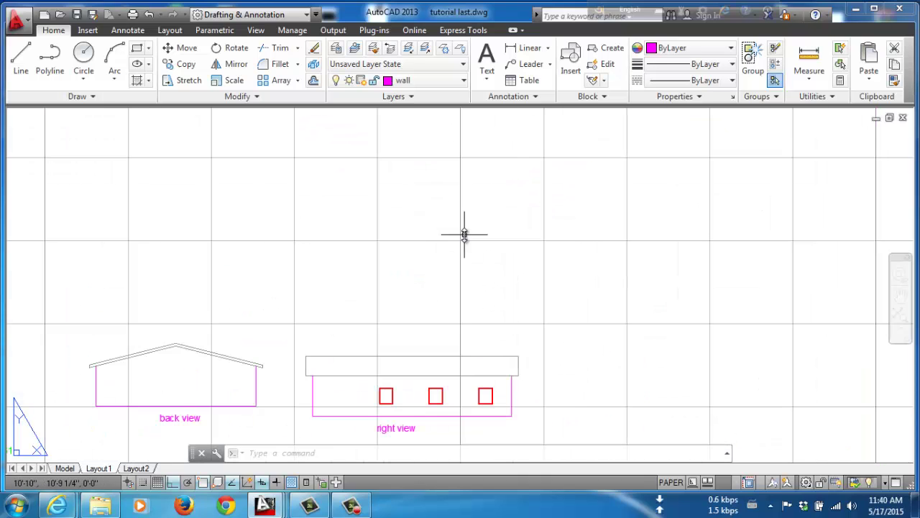
scroll(464, 232, "down", 6)
scroll(465, 233, "up", 4)
scroll(464, 234, "down", 5)
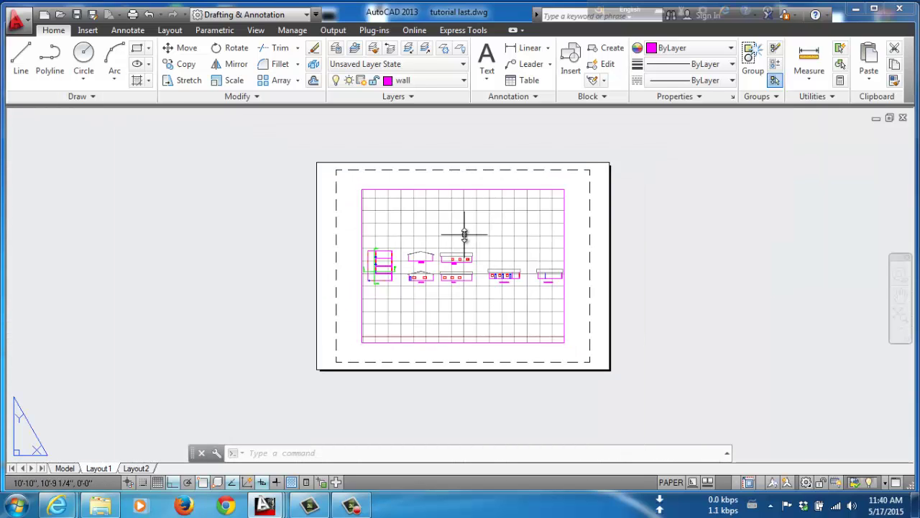
scroll(465, 234, "up", 5)
scroll(467, 233, "down", 5)
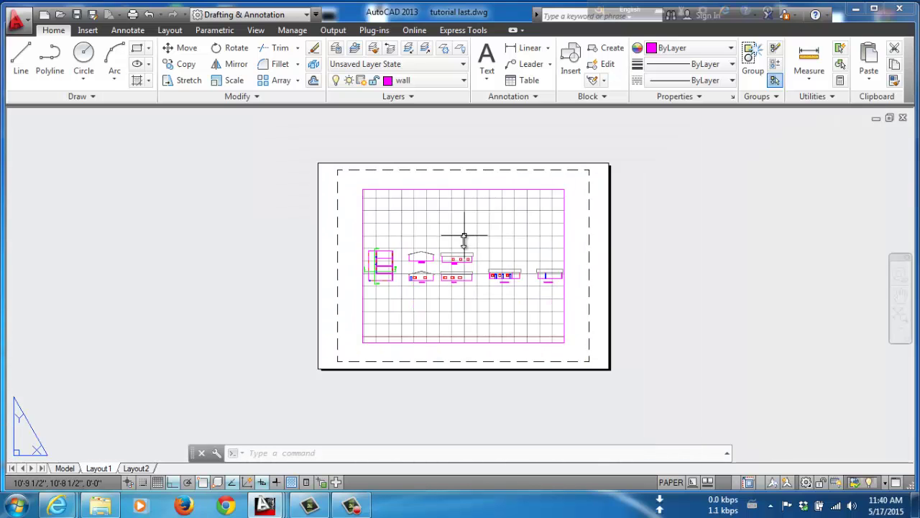
scroll(453, 264, "up", 5)
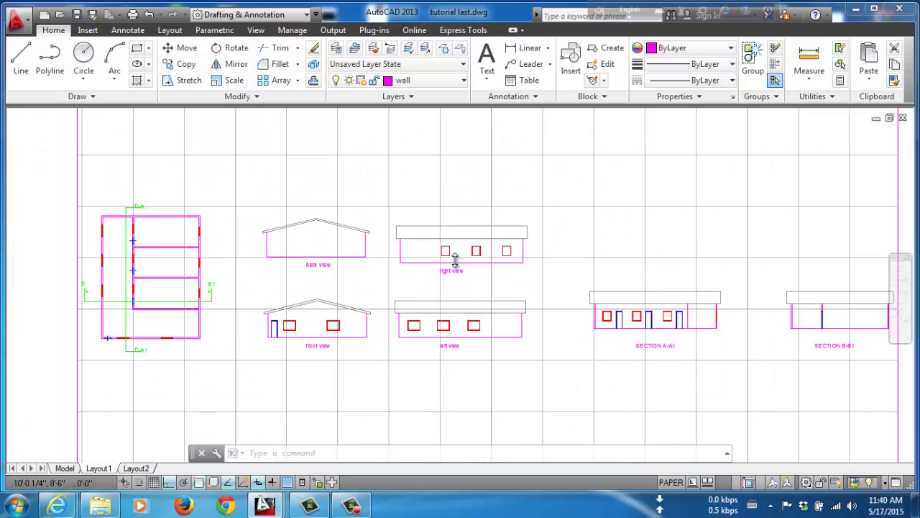
scroll(429, 234, "down", 5)
scroll(399, 226, "up", 4)
scroll(398, 226, "down", 5)
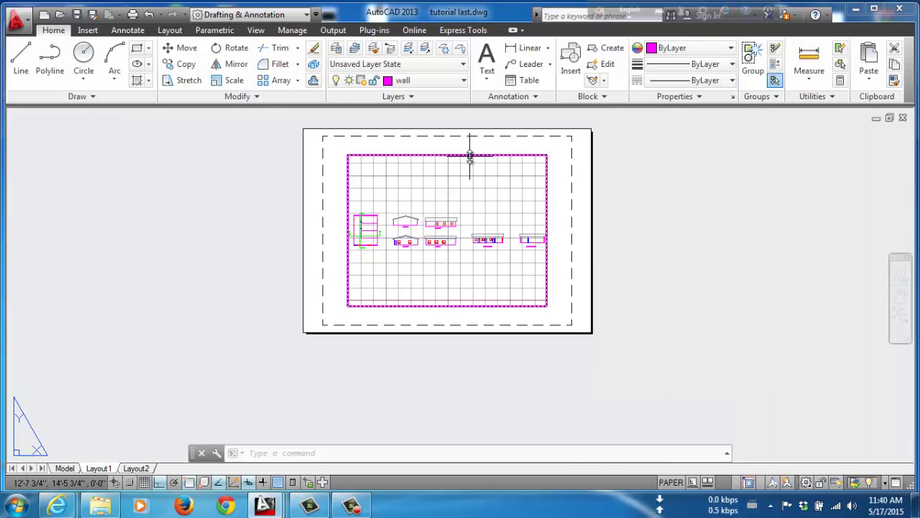
Activate the layout viewport, enlarge the drawing inside it around the four elevation views, and return to paper space.
double_click(470, 173)
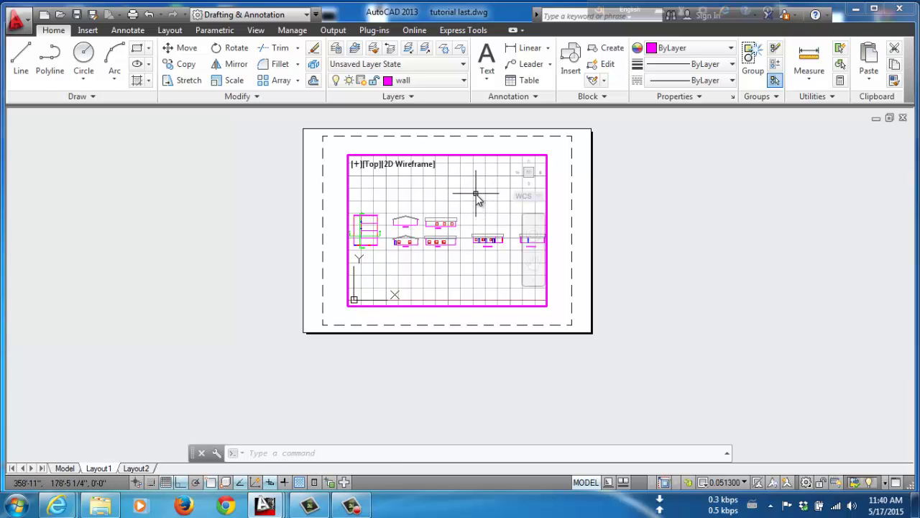
mouse_move(479, 192)
middle_mouse_down()
mouse_move(466, 247)
mouse_move(473, 202)
mouse_move(470, 216)
mouse_move(493, 189)
mouse_move(458, 236)
mouse_move(466, 222)
mouse_move(443, 235)
middle_mouse_up()
scroll(459, 236, "up", 4)
scroll(460, 233, "down", 2)
scroll(460, 225, "down", 5)
scroll(439, 236, "up", 3)
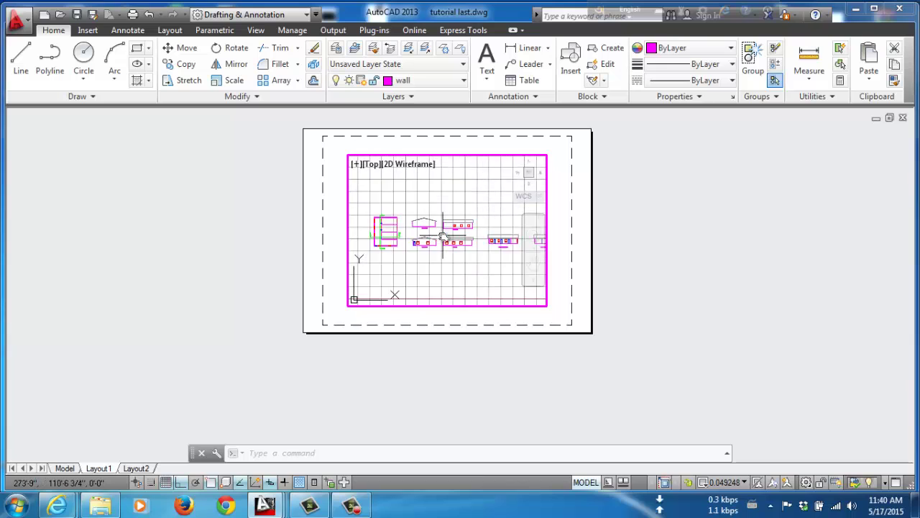
scroll(443, 236, "up", 3)
scroll(470, 214, "up", 3)
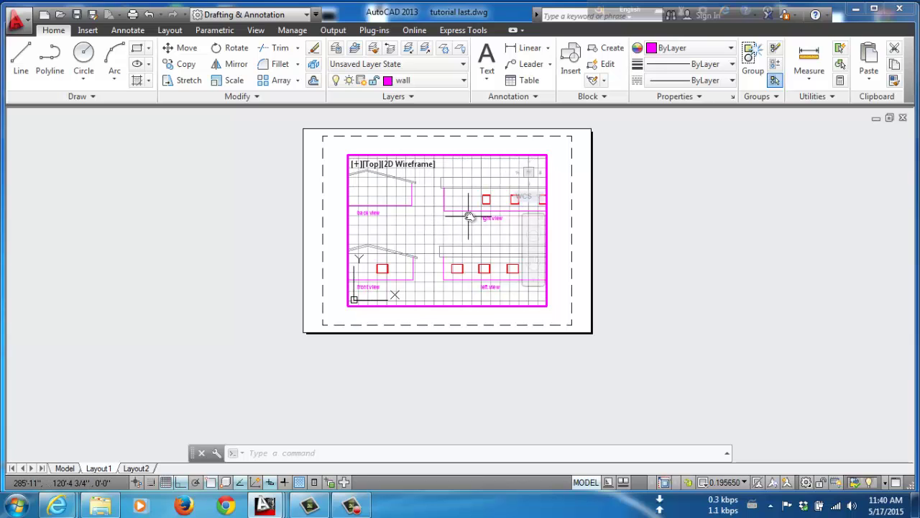
left_click(586, 481)
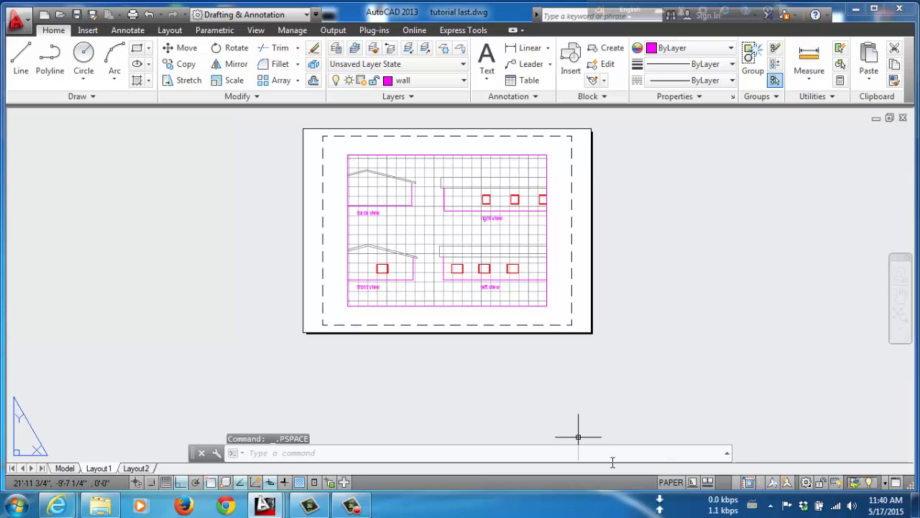
Examine how the whole sheet scales in paper space, and toggle between the viewport's model space and paper space.
scroll(464, 206, "up", 4)
scroll(468, 210, "down", 6)
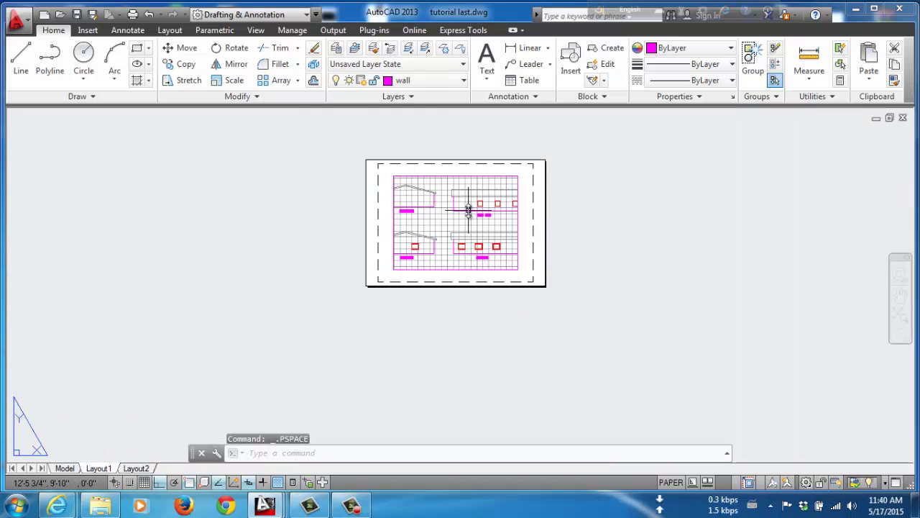
scroll(468, 210, "up", 4)
scroll(468, 223, "down", 4)
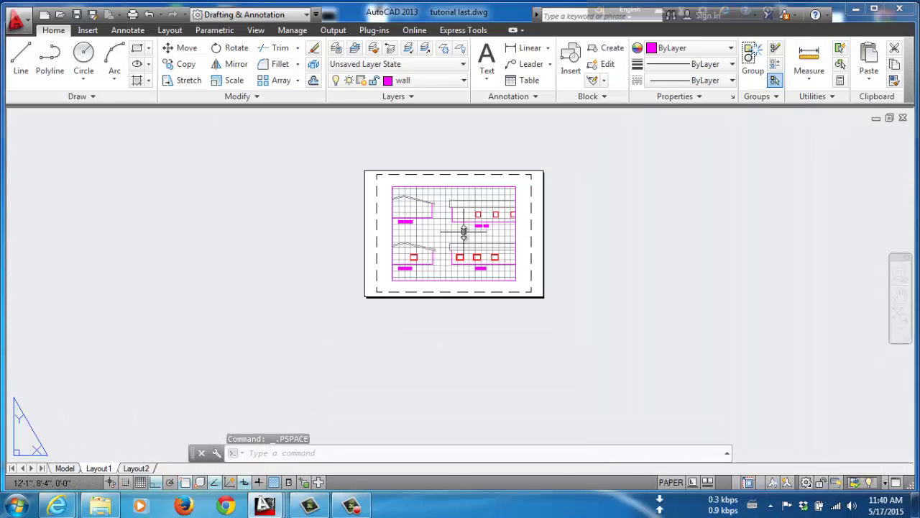
scroll(468, 211, "up", 4)
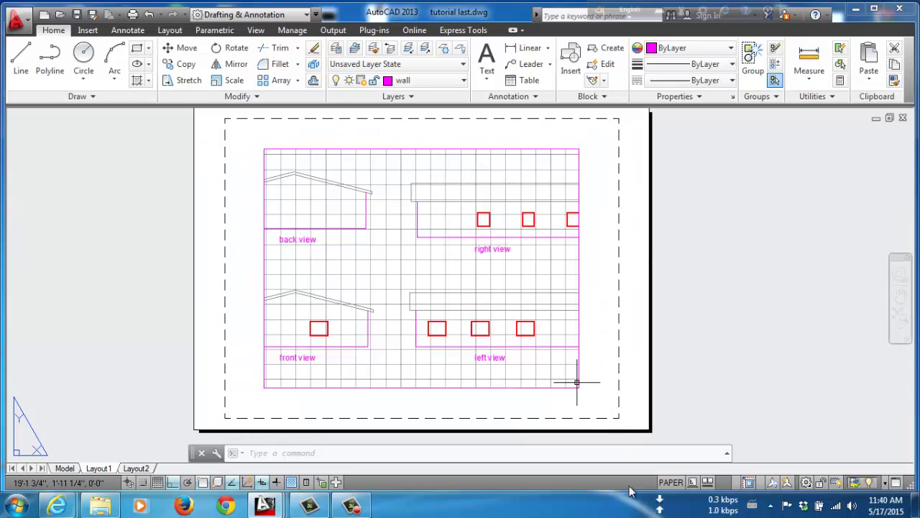
left_click(672, 482)
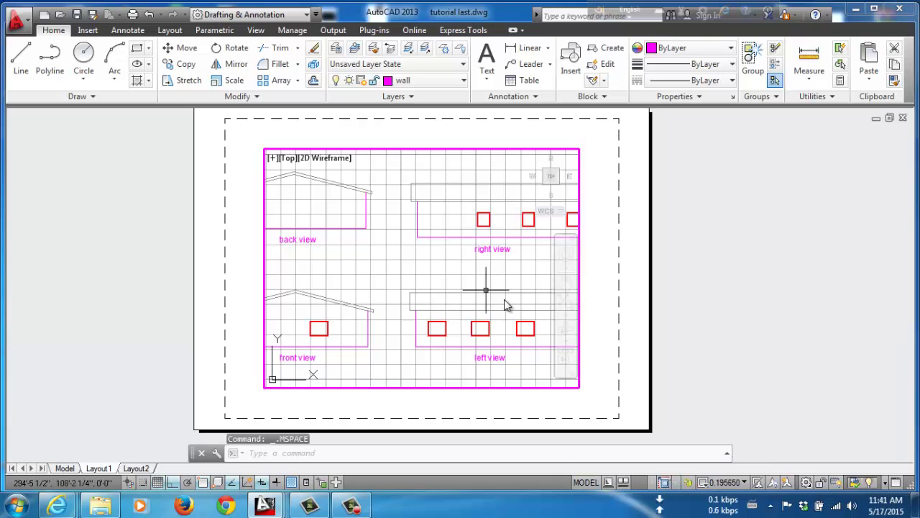
left_click(593, 482)
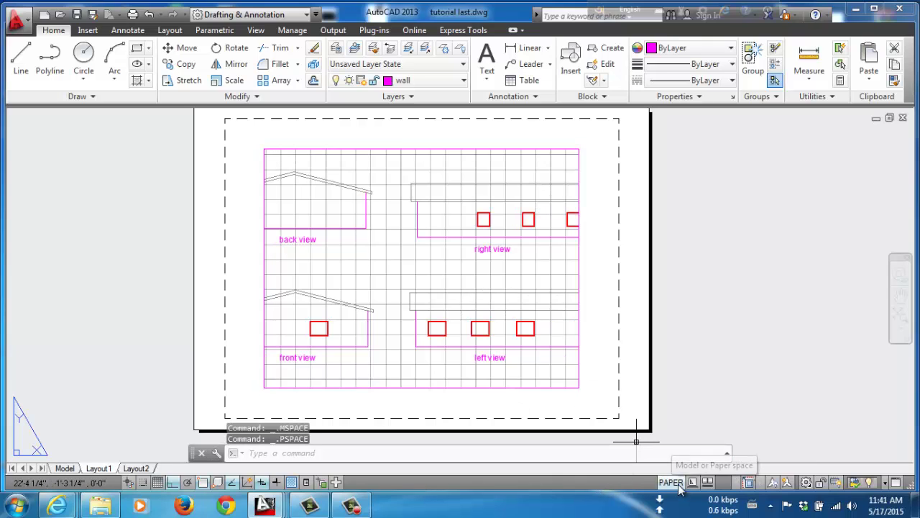
Activate the viewport, apply Scale to fit to its contents, and return to paper space.
double_click(415, 180)
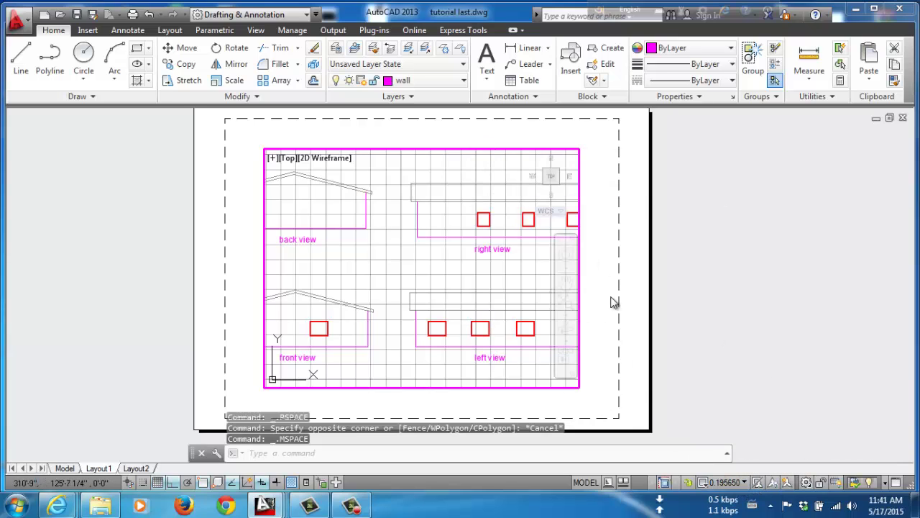
left_click(744, 481)
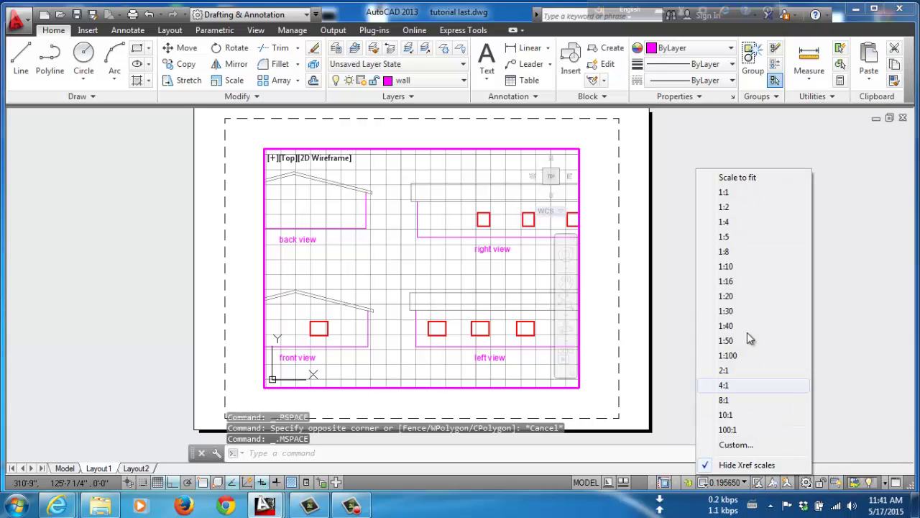
left_click(754, 178)
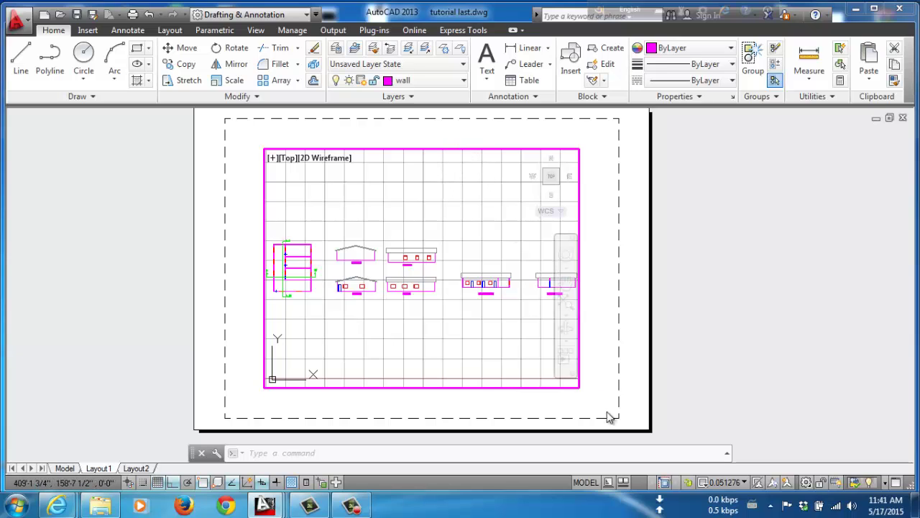
left_click(585, 483)
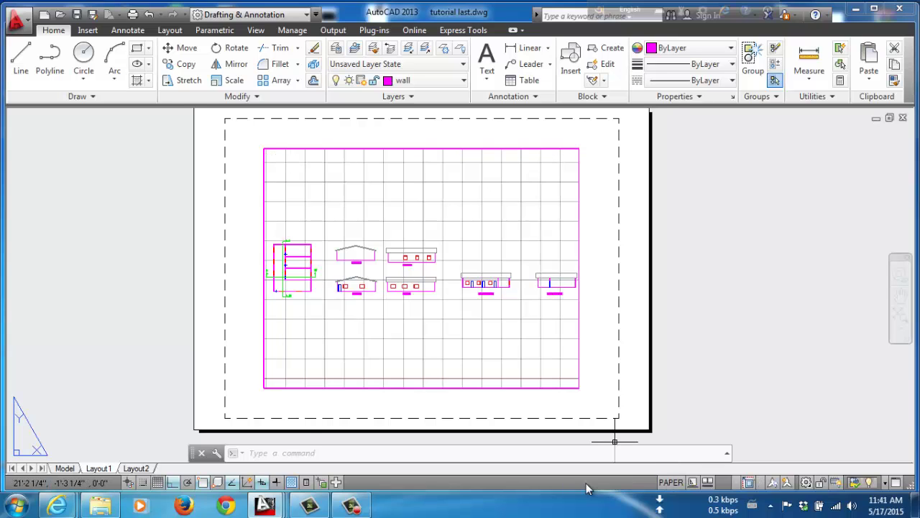
Resize the viewport by its corner grips to about half its height, with its right edge near the sheet's printable margin.
left_click(523, 149)
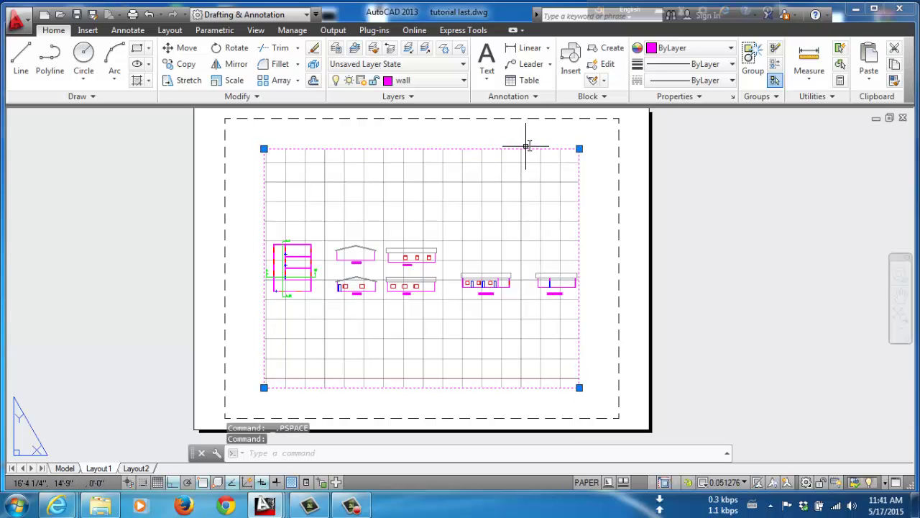
left_click(579, 149)
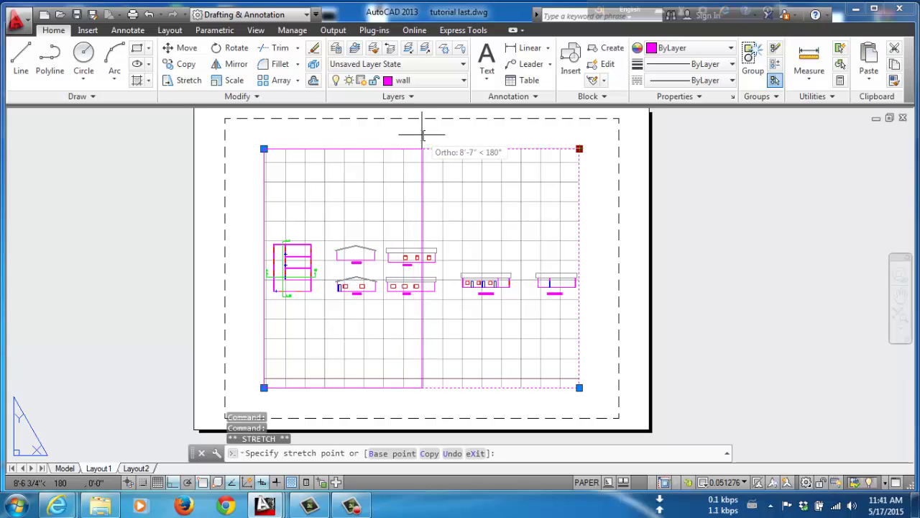
left_click(422, 134)
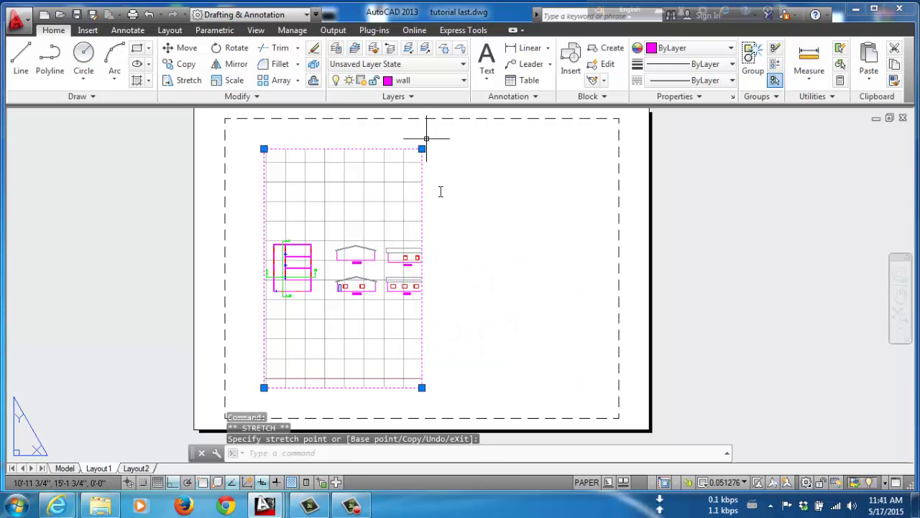
left_click(422, 388)
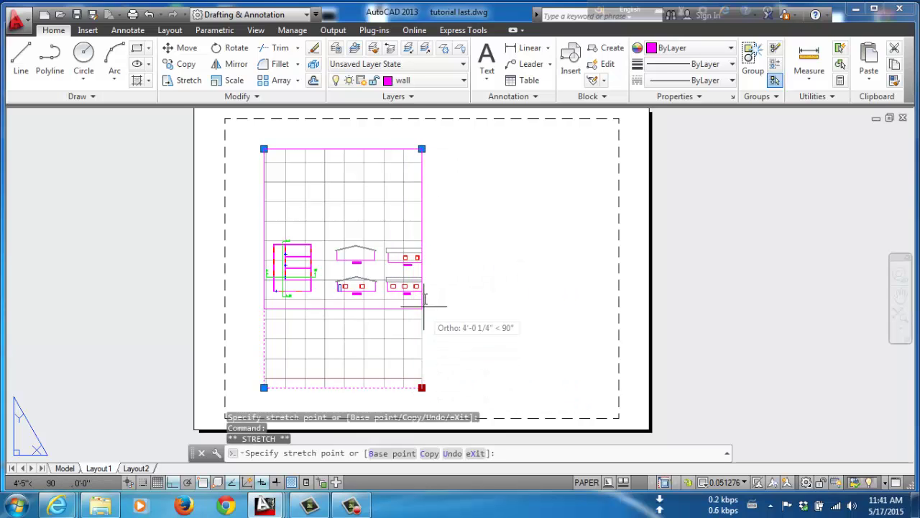
left_click(421, 268)
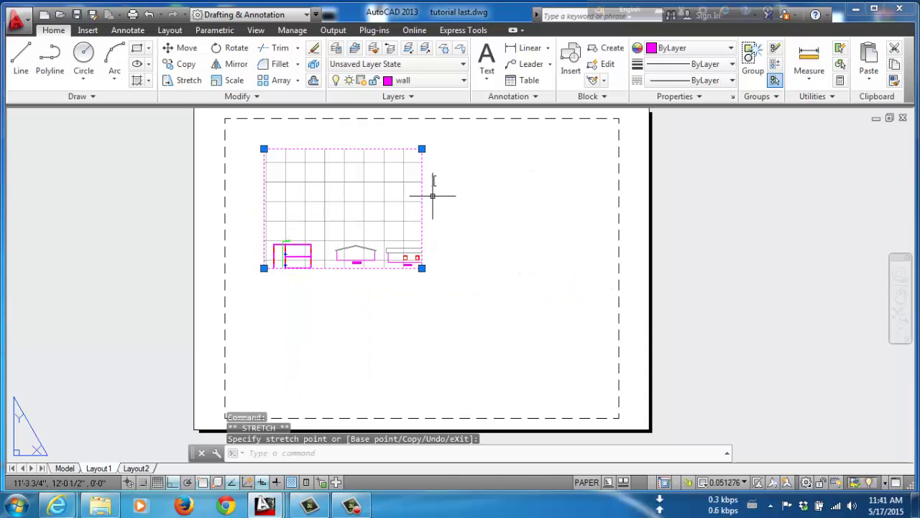
left_click(422, 148)
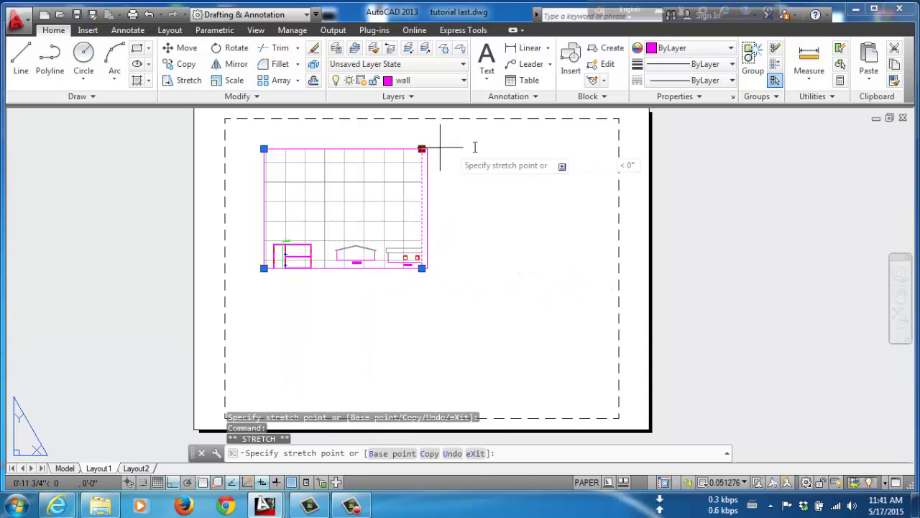
left_click(610, 150)
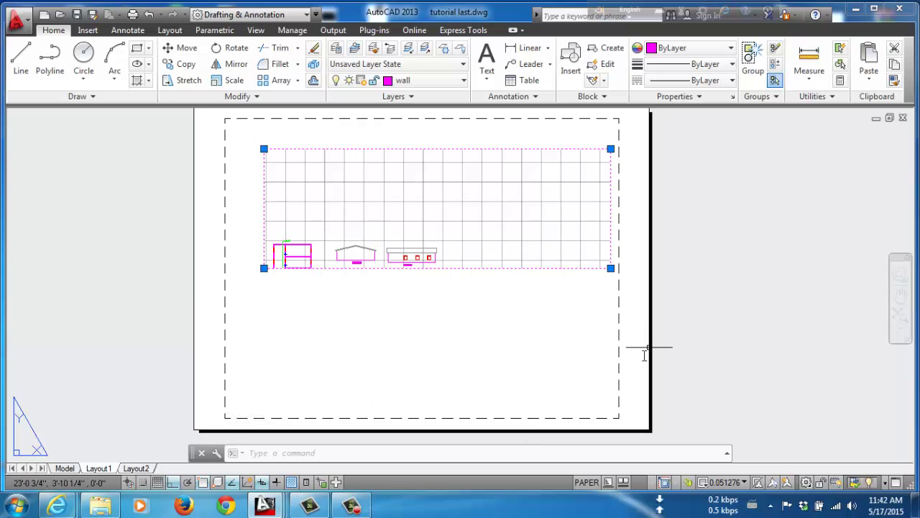
Activate the resized viewport and apply Scale to fit to the drawings inside it.
double_click(481, 202)
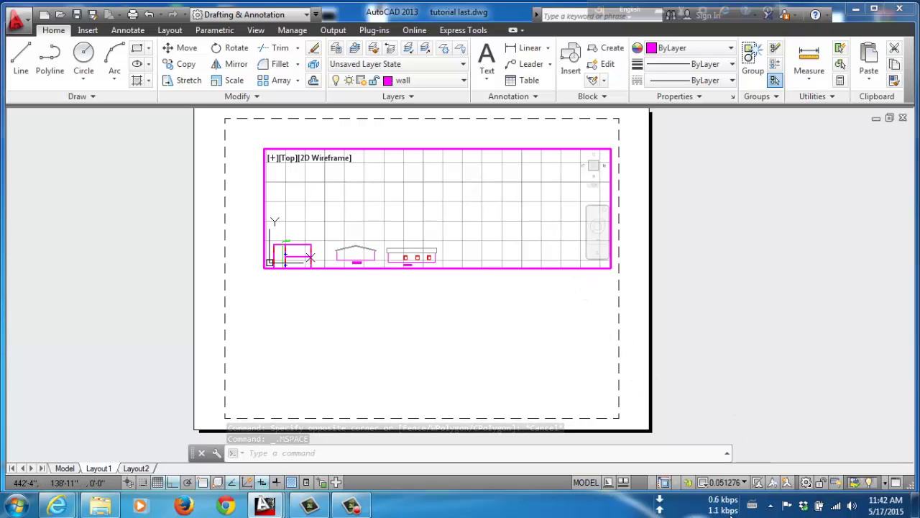
left_click(723, 482)
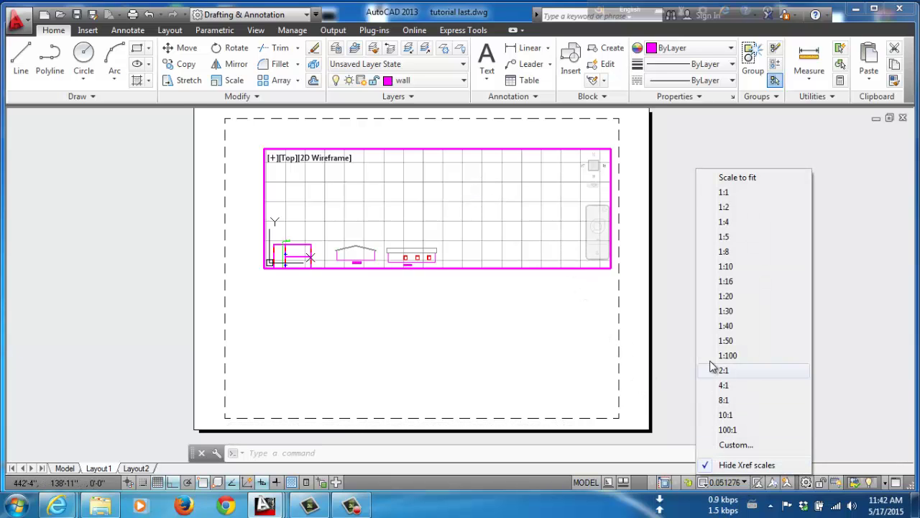
left_click(745, 177)
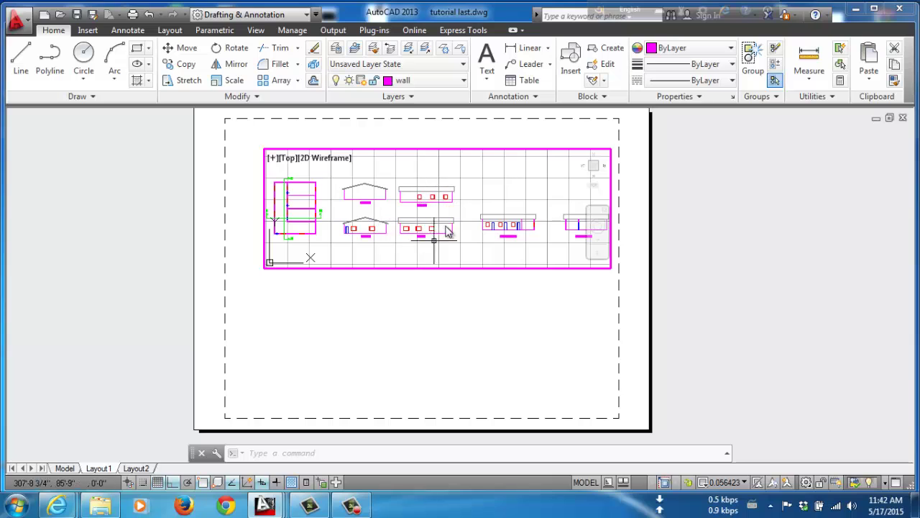
Try the 1:100 scale on the active viewport, and set its scale to 1:20.
left_click(746, 481)
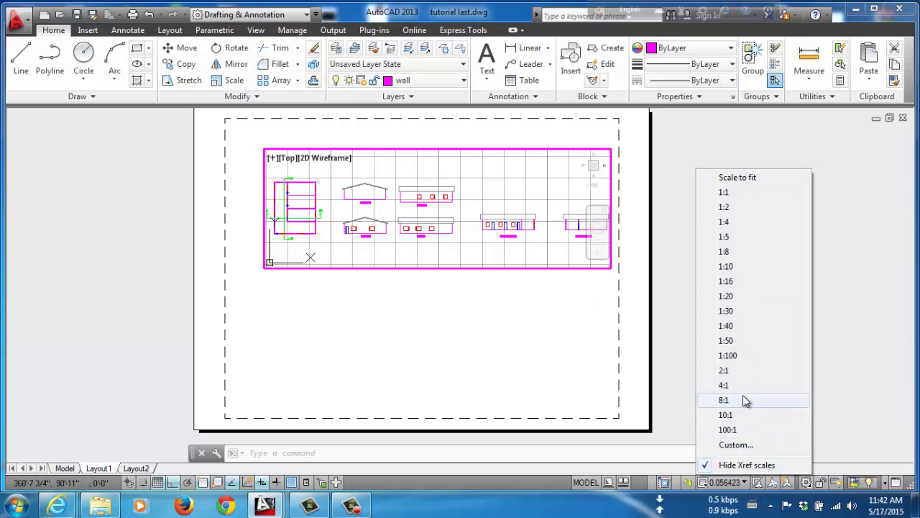
left_click(744, 356)
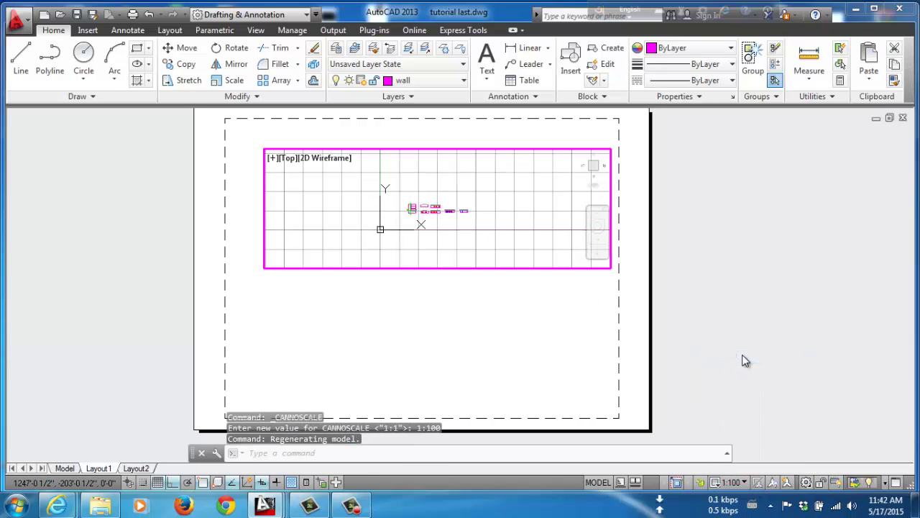
left_click(743, 481)
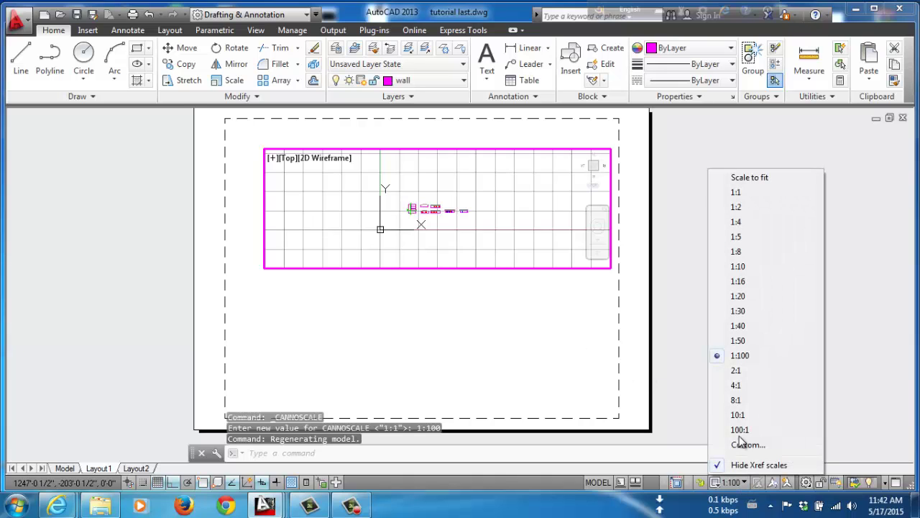
left_click(755, 298)
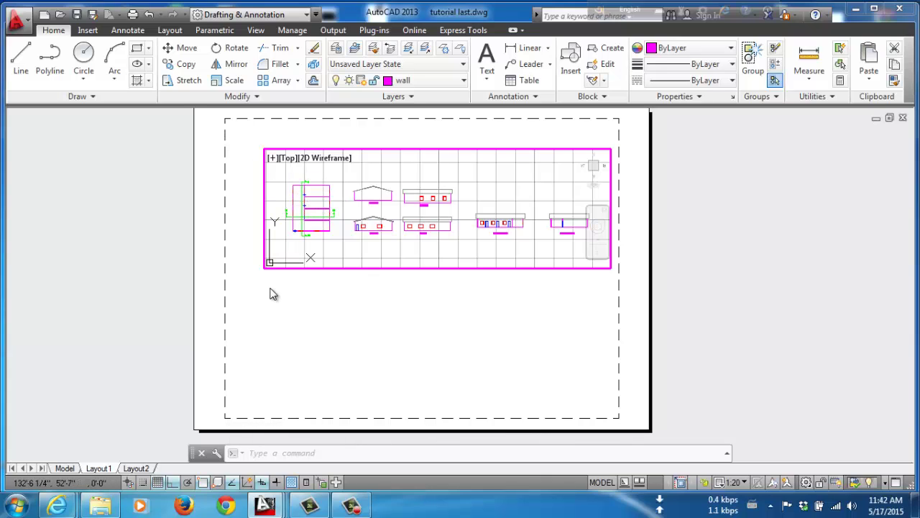
Create a rectangular viewport on Layout1 in the empty area below the left half of the existing viewport.
left_click(170, 31)
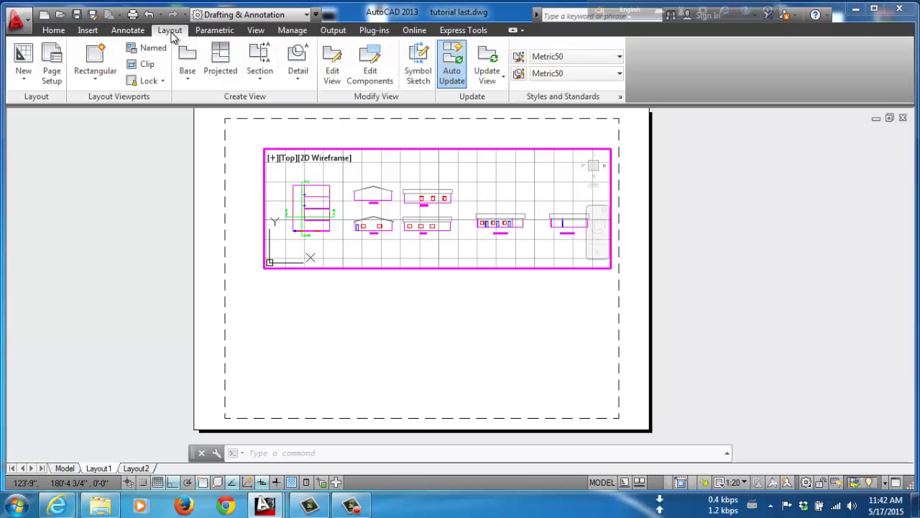
left_click(94, 77)
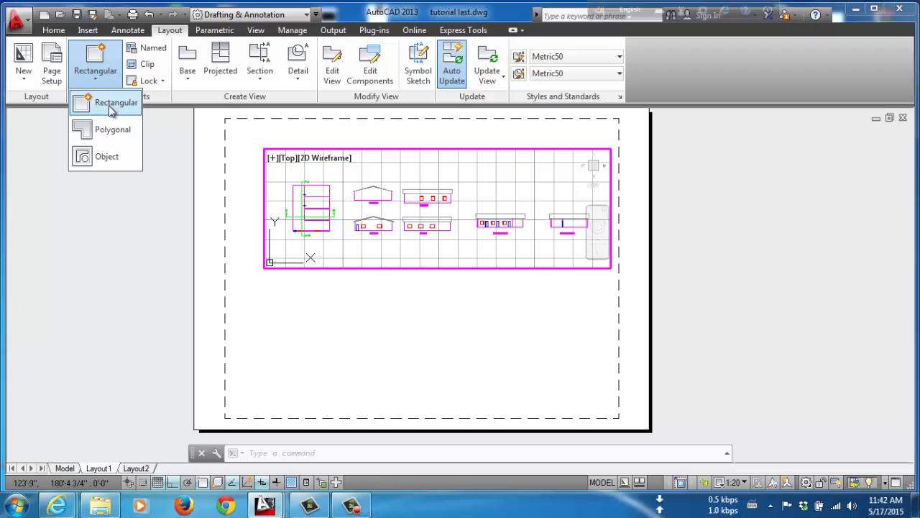
left_click(109, 105)
left_click(95, 76)
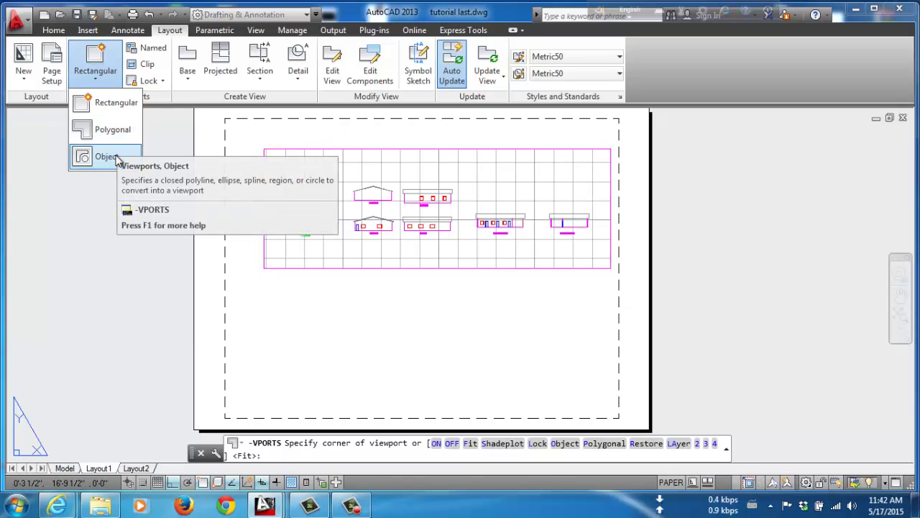
left_click(104, 103)
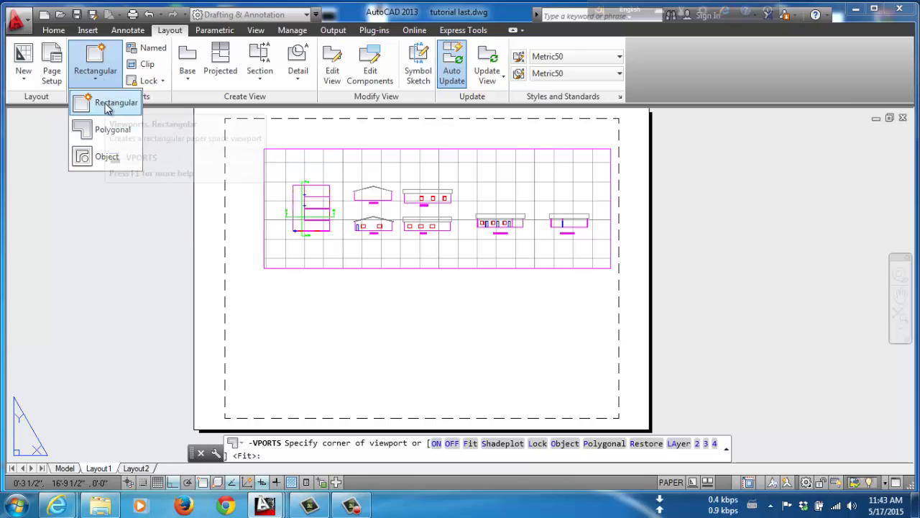
left_click(264, 292)
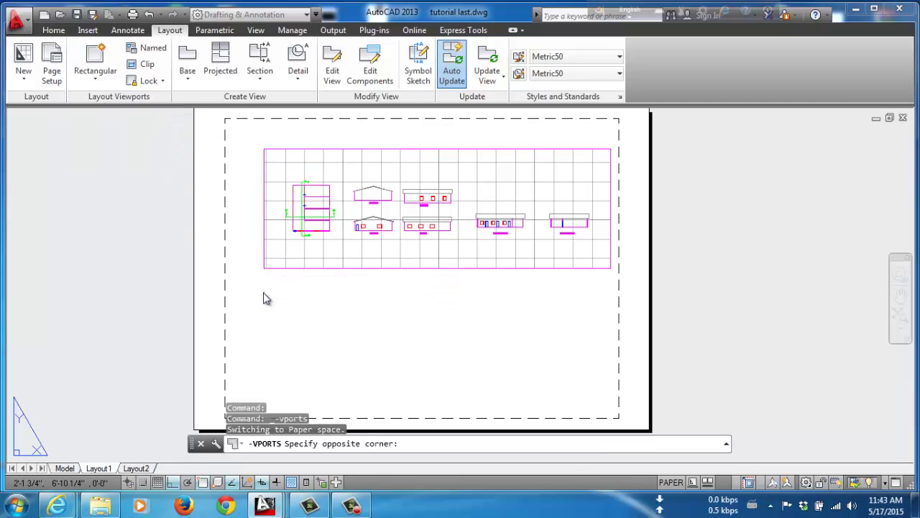
left_click(421, 404)
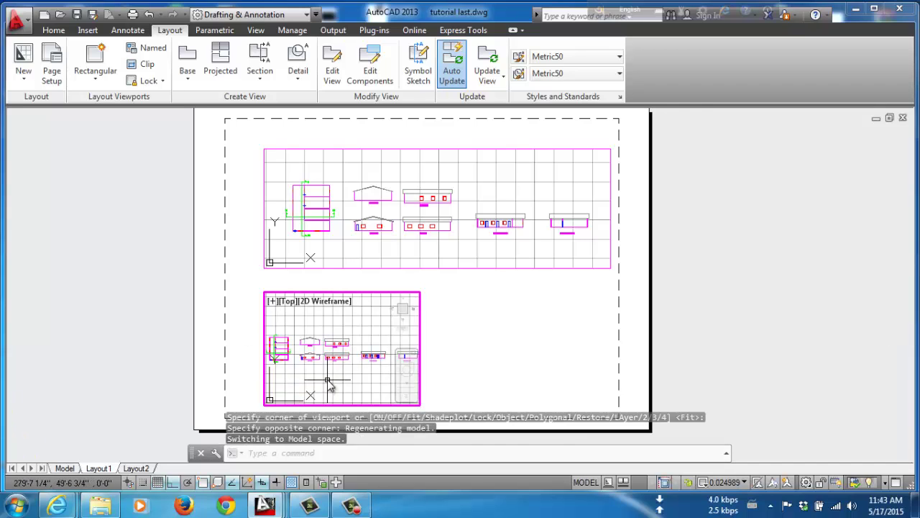
Frame only the floor plan inside the new lower viewport.
left_click(353, 324)
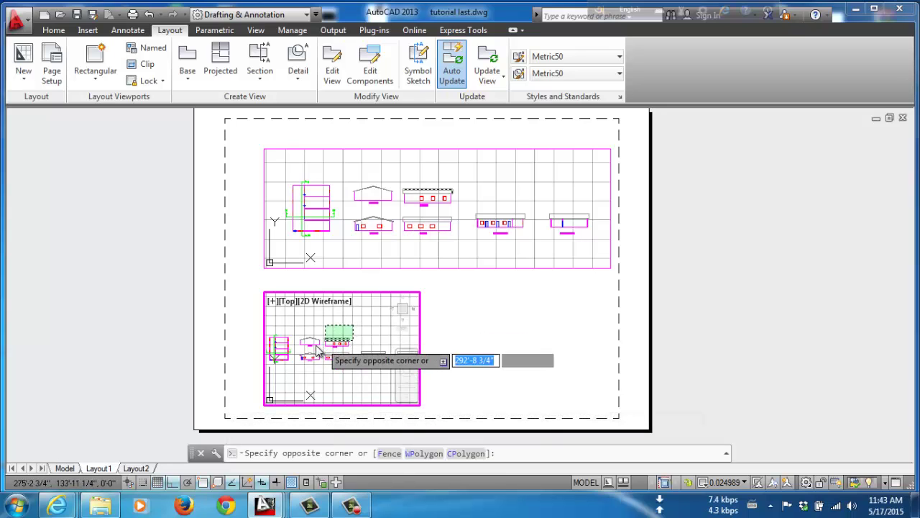
left_click(349, 320)
scroll(304, 357, "up", 6)
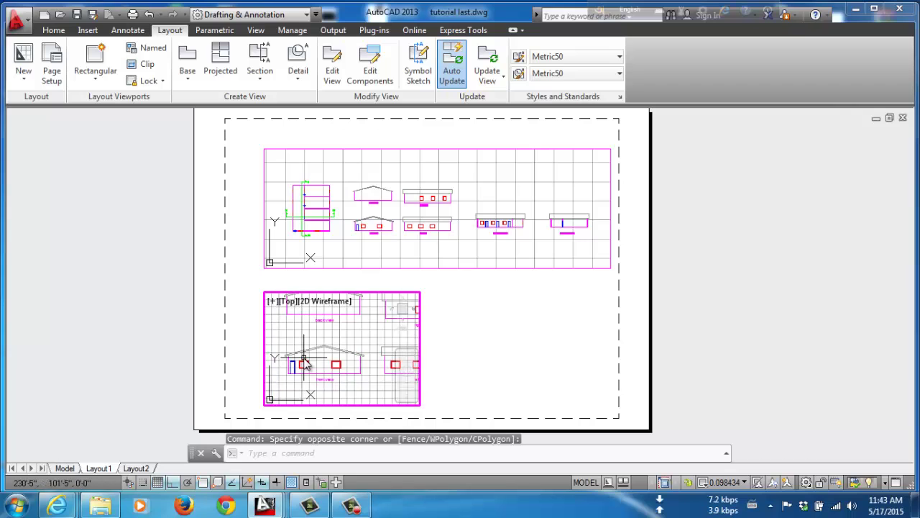
middle_click_drag(307, 346, 451, 344)
middle_click_drag(335, 345, 358, 364)
scroll(356, 362, "down", 3)
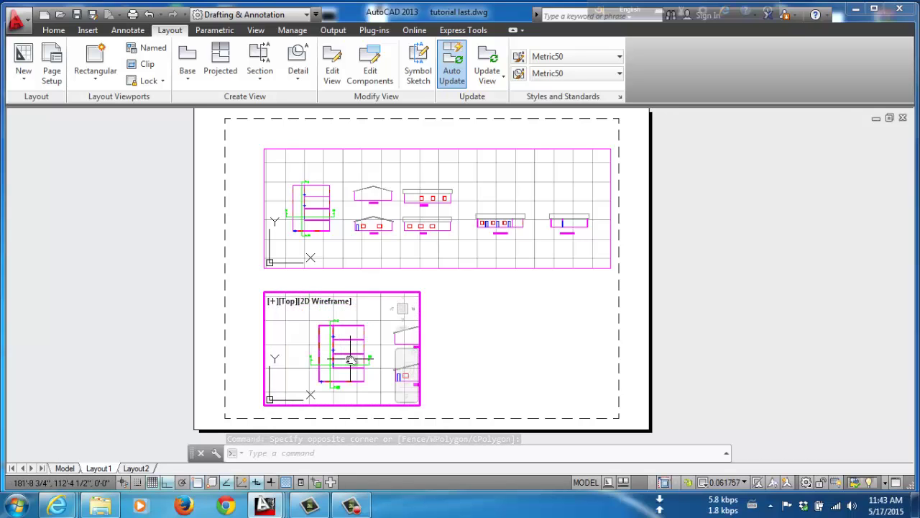
scroll(350, 359, "up", 2)
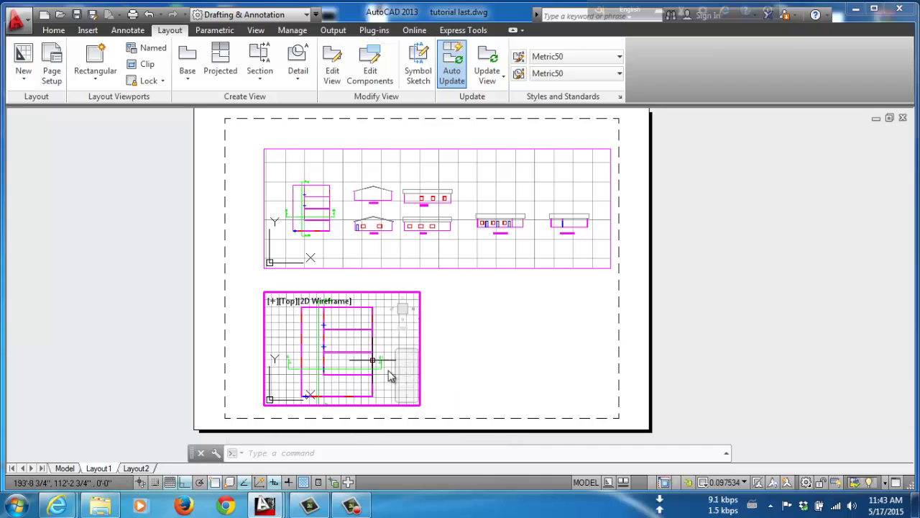
Try the 1:4 scale on the floor plan viewport, and set its scale to 1:10.
left_click(744, 482)
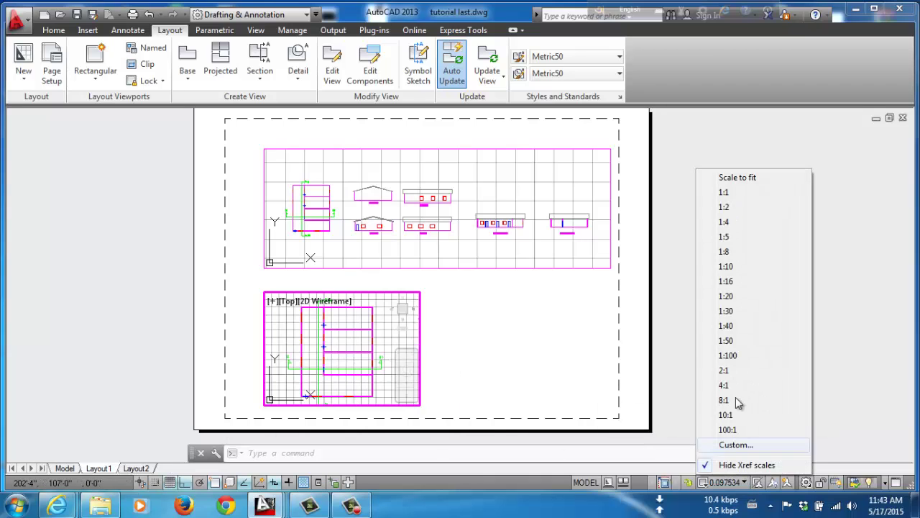
left_click(736, 223)
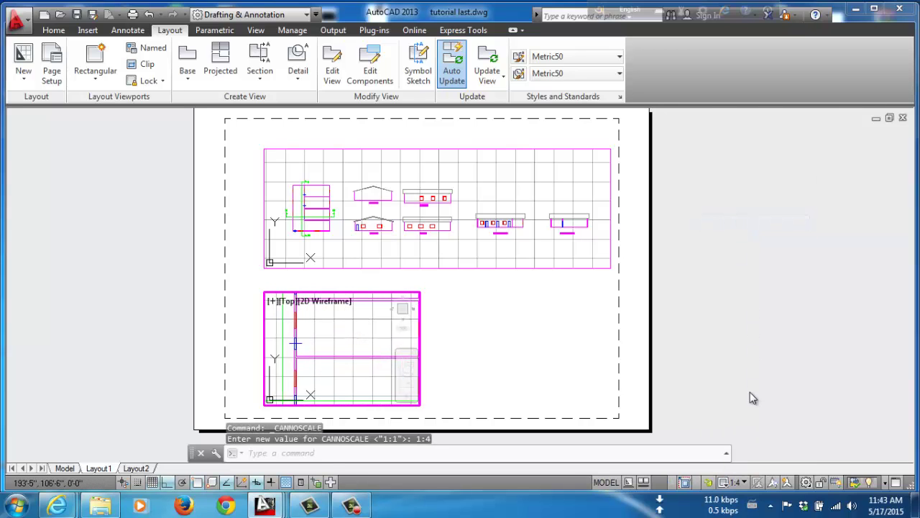
left_click(739, 483)
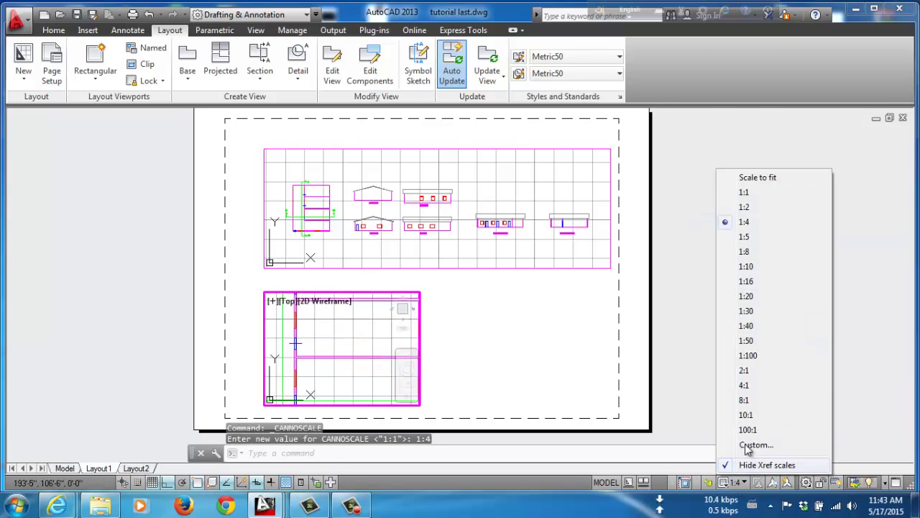
left_click(755, 268)
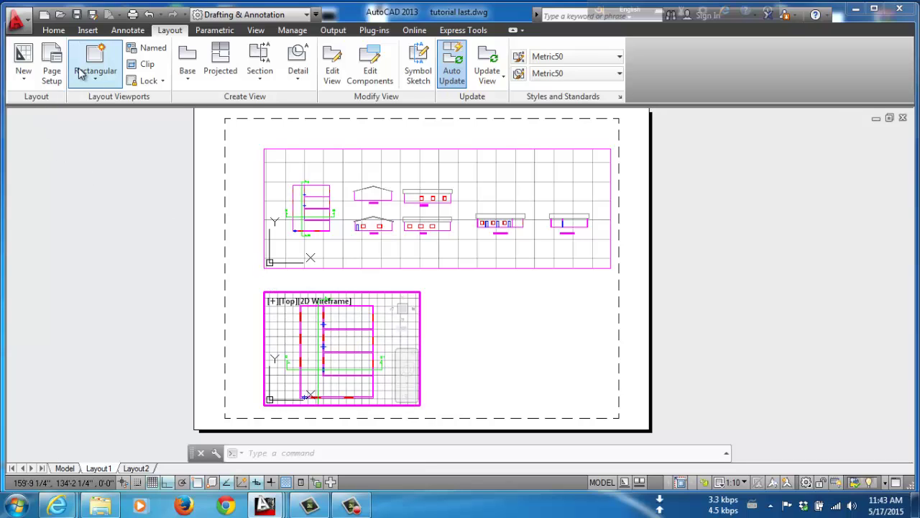
Create another rectangular viewport of similar size in the empty area beside the floor plan viewport.
left_click(98, 62)
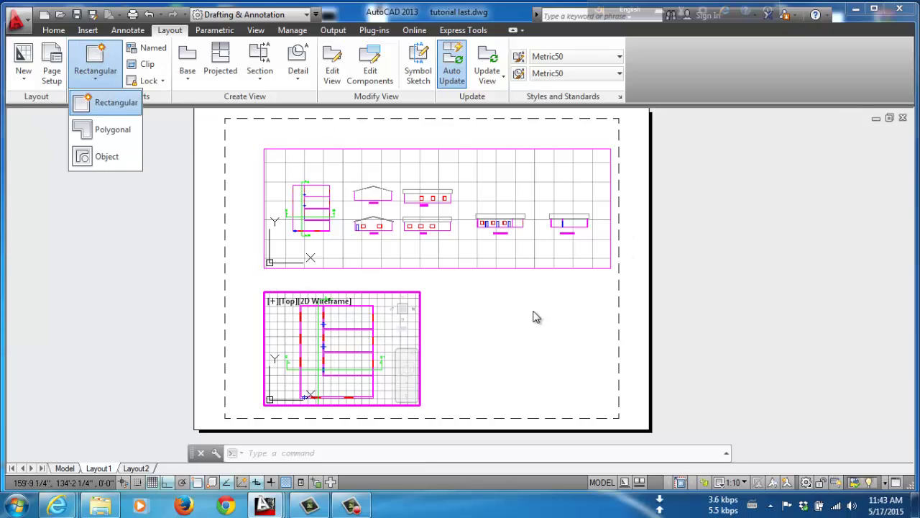
left_click(101, 101)
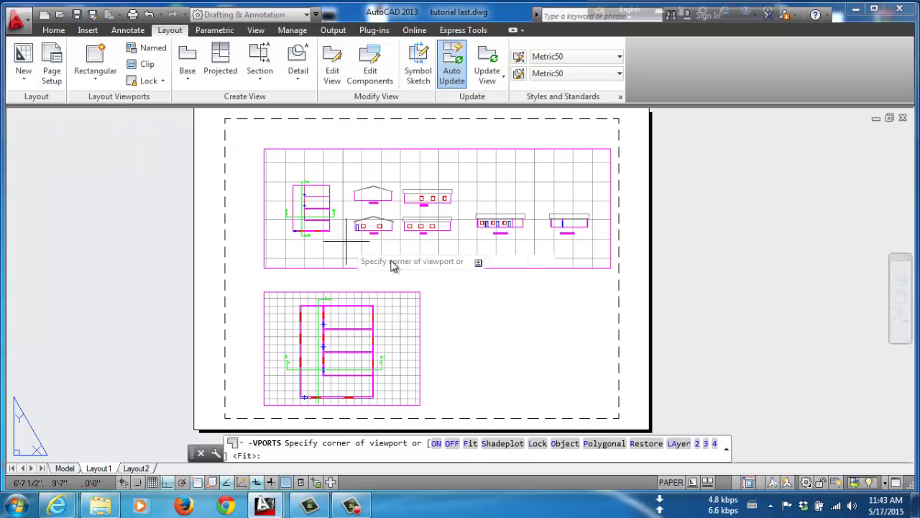
left_click(441, 290)
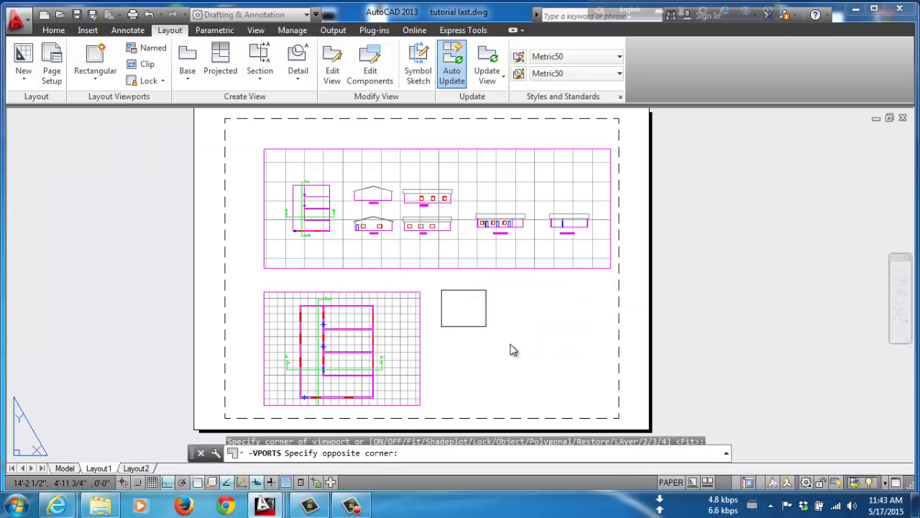
left_click(600, 403)
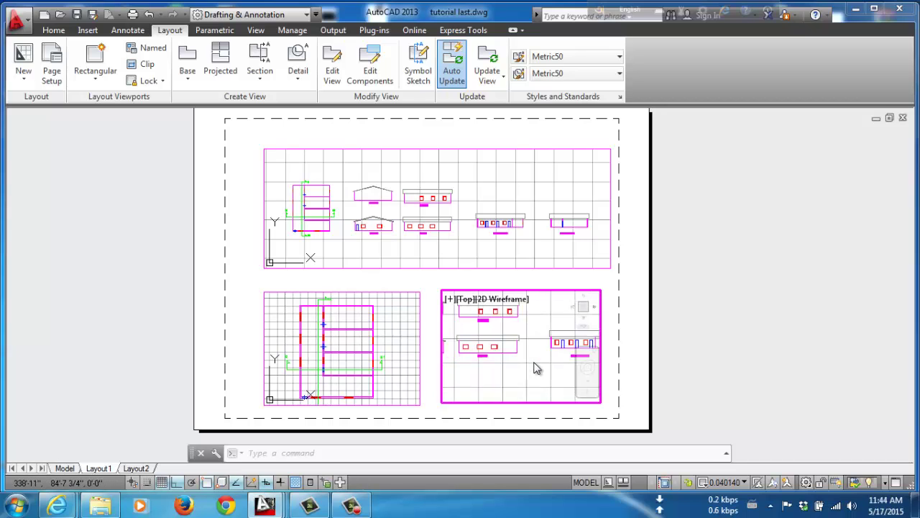
Frame only the front view elevation inside the newest viewport.
scroll(535, 368, "up", 1)
scroll(546, 357, "up", 1)
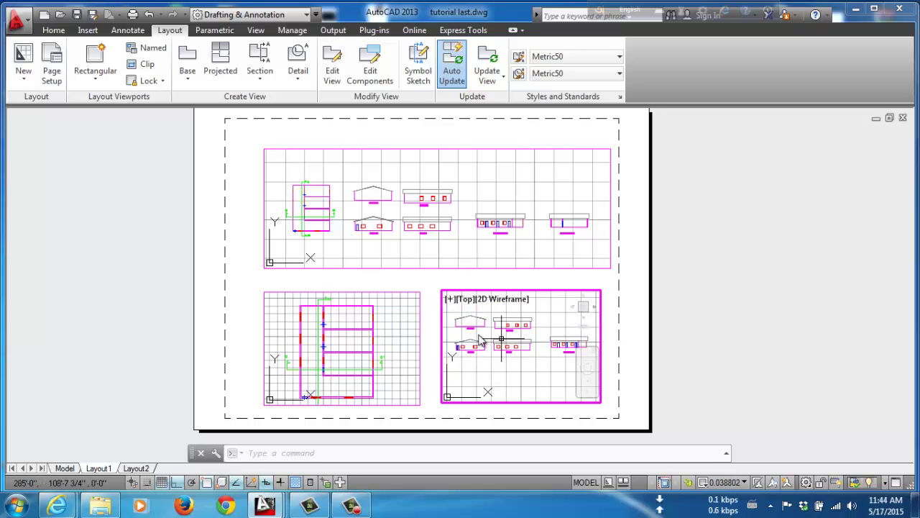
scroll(487, 350, "up", 1)
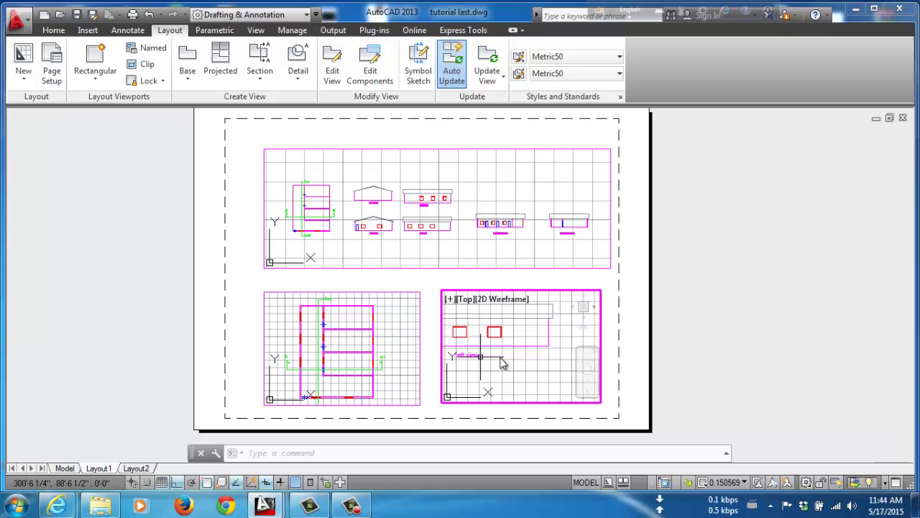
scroll(477, 351, "up", 1)
scroll(481, 352, "up", 2)
scroll(517, 357, "up", 2)
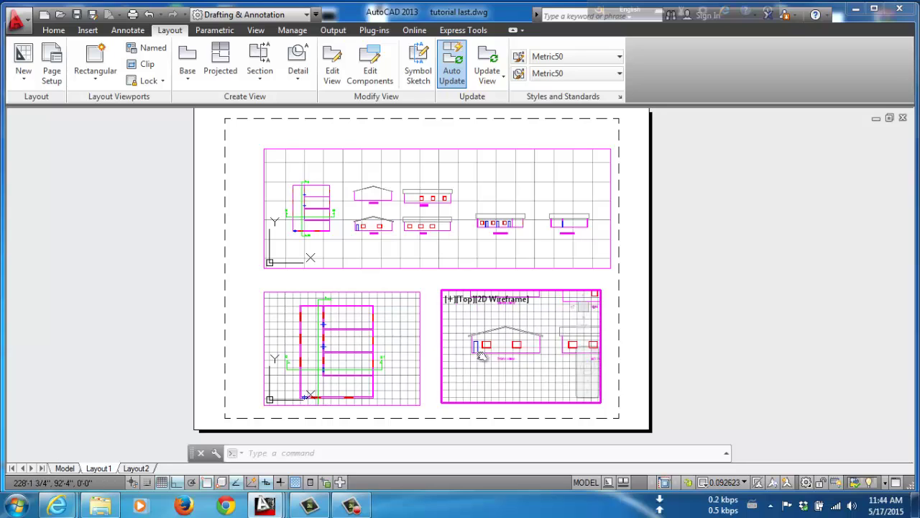
middle_click_drag(534, 351, 531, 367)
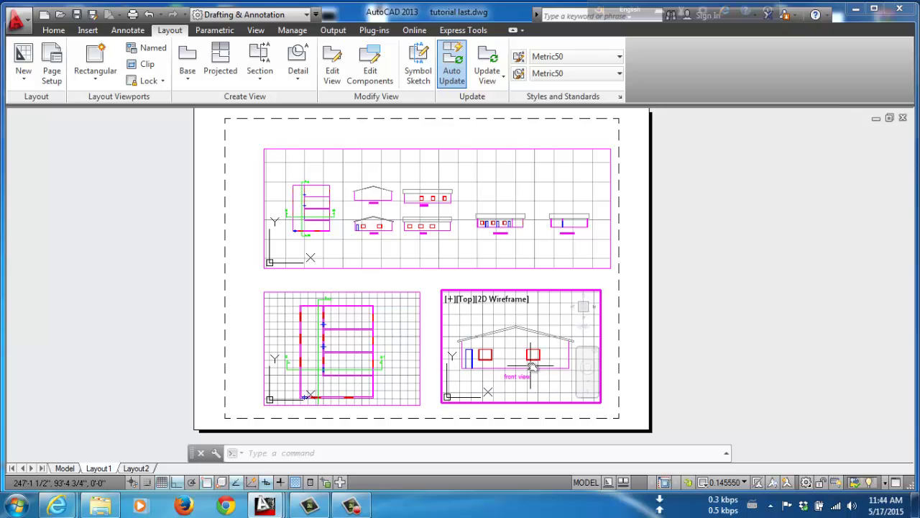
Set the front view viewport's scale to 1:5 and center the elevation in it.
left_click(743, 482)
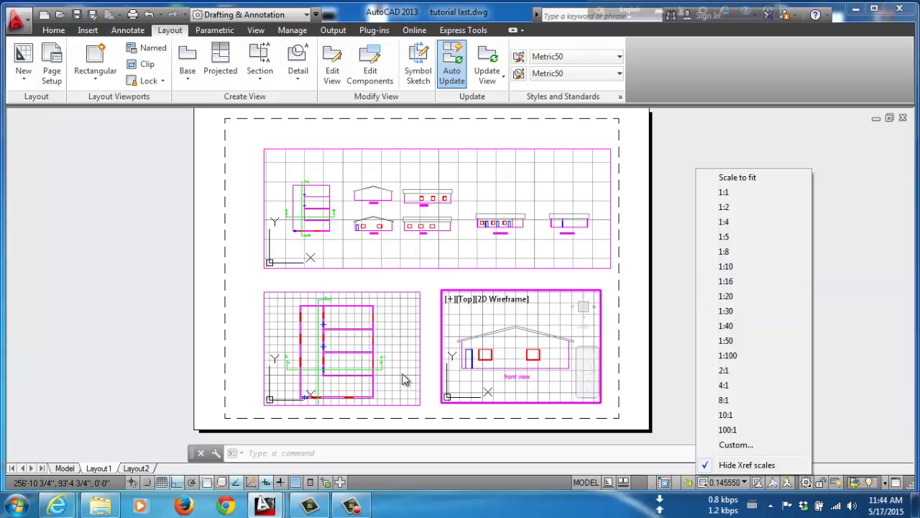
left_click(743, 238)
middle_click_drag(508, 373, 516, 373)
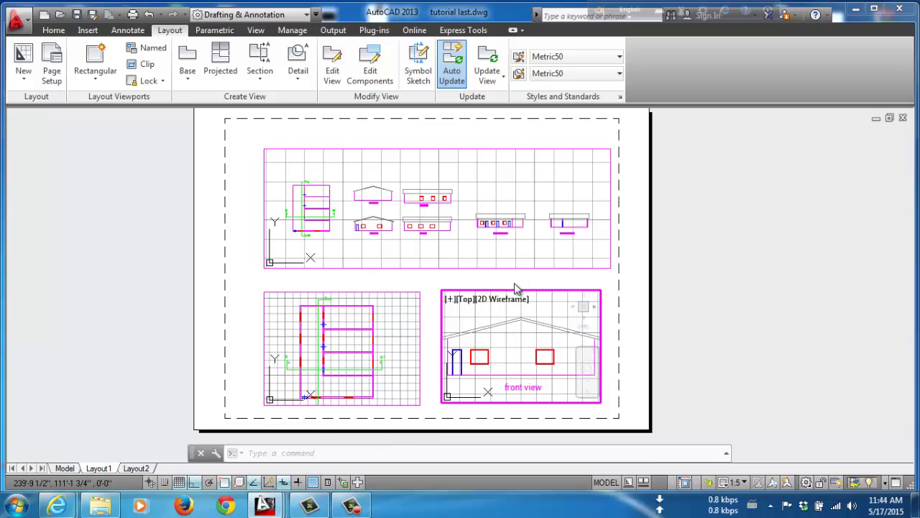
In paper space, widen the front view viewport slightly on both sides so the whole roof fits, and reactivate its model space.
left_click(610, 484)
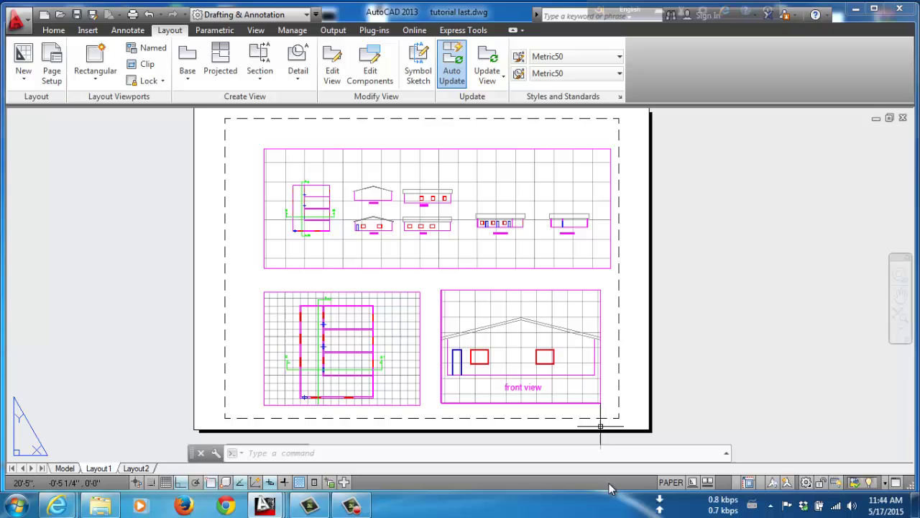
left_click(503, 290)
left_click(441, 290)
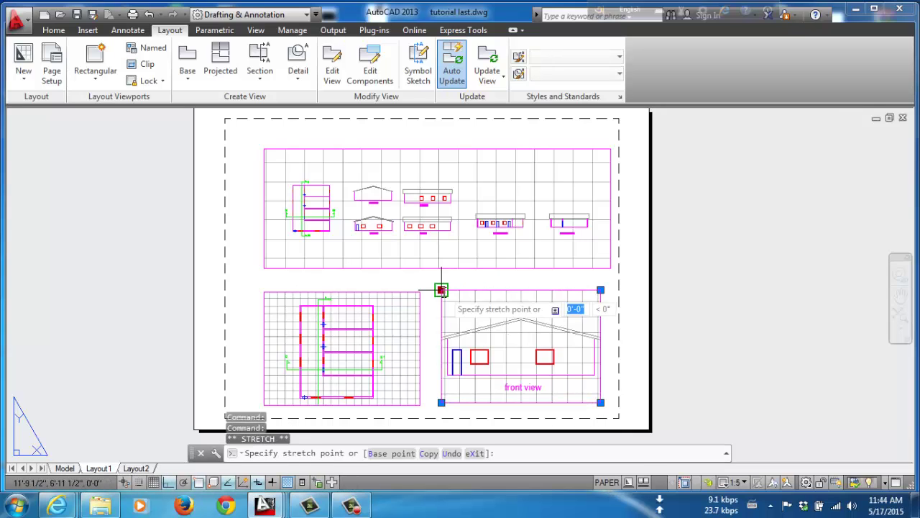
left_click(432, 291)
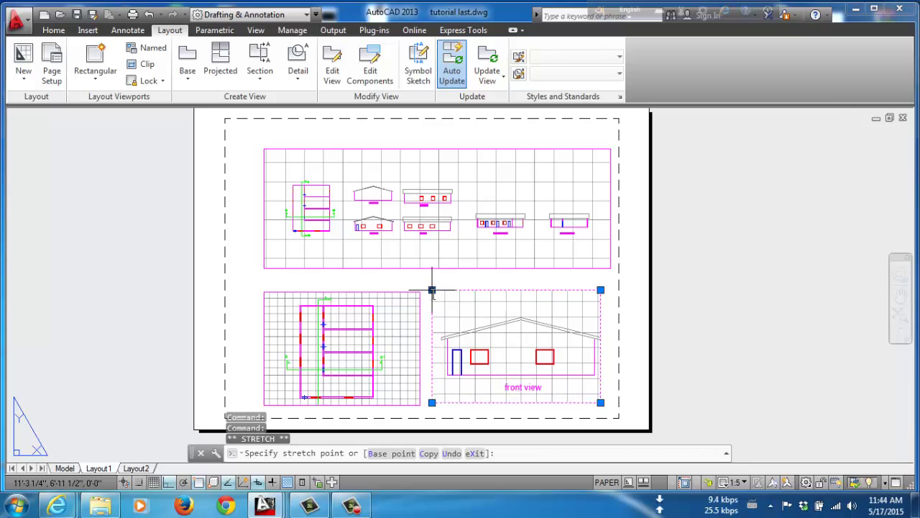
left_click(600, 401)
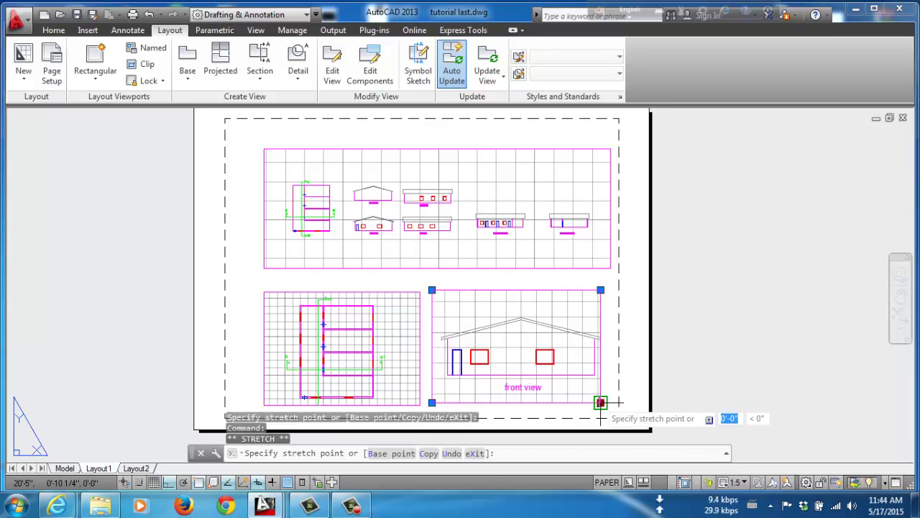
left_click(612, 402)
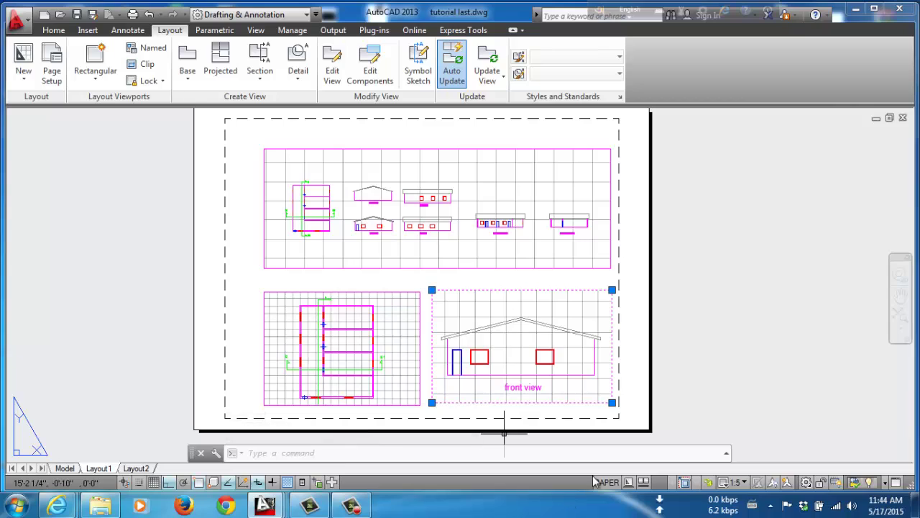
left_click(615, 482)
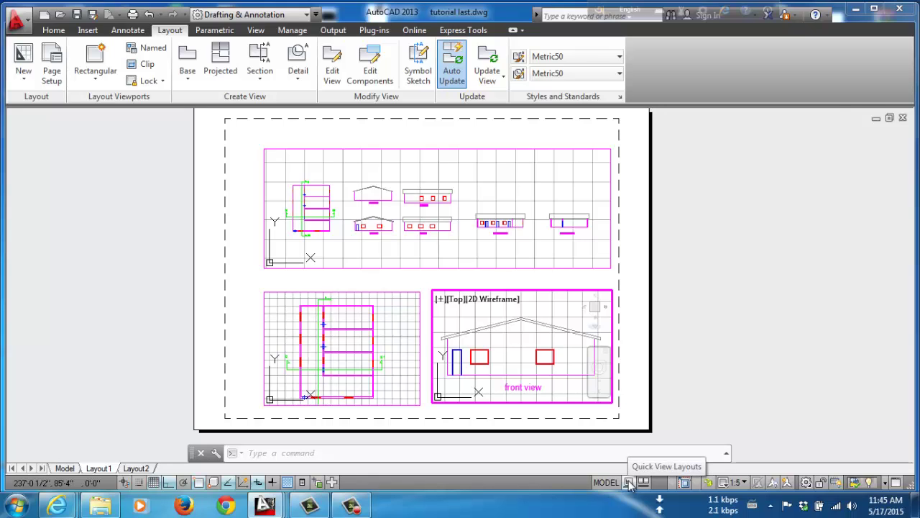
Preview the drawing's layouts with Quick View Layouts, opening Layout2 and switching to the Model space.
left_click(628, 482)
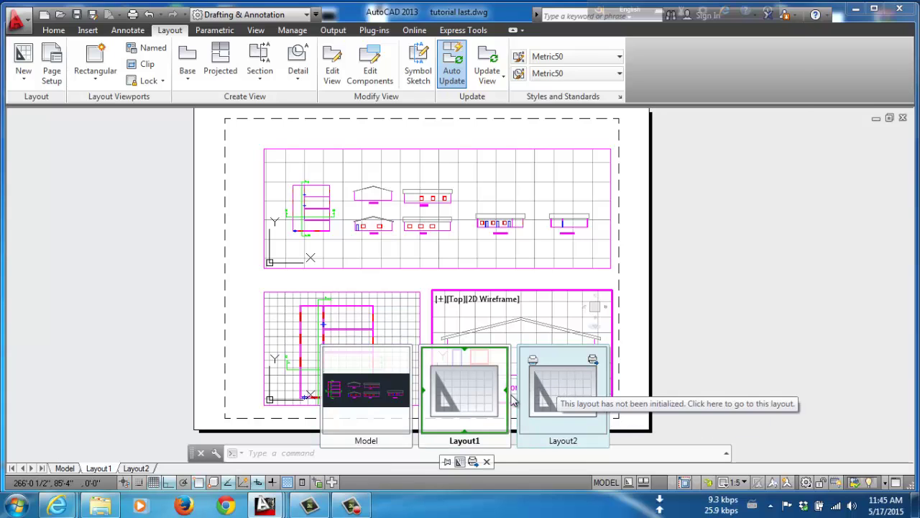
left_click(455, 401)
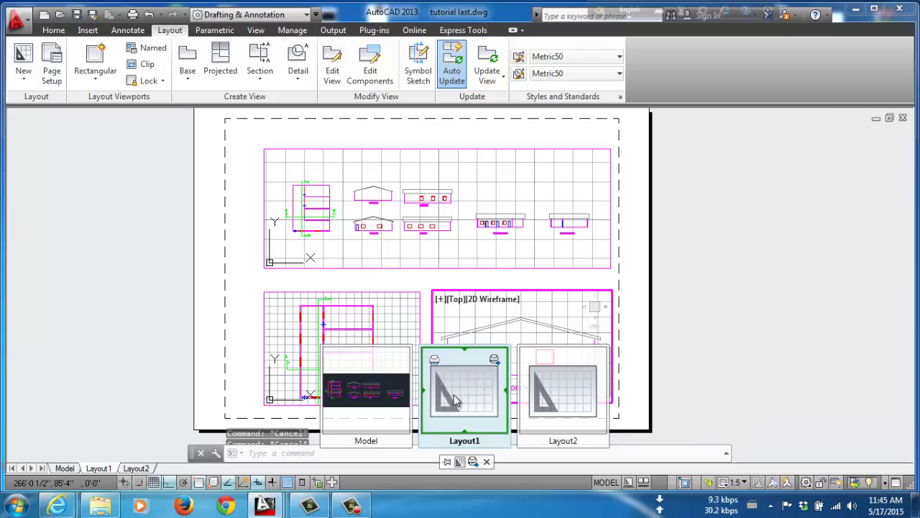
left_click(454, 400)
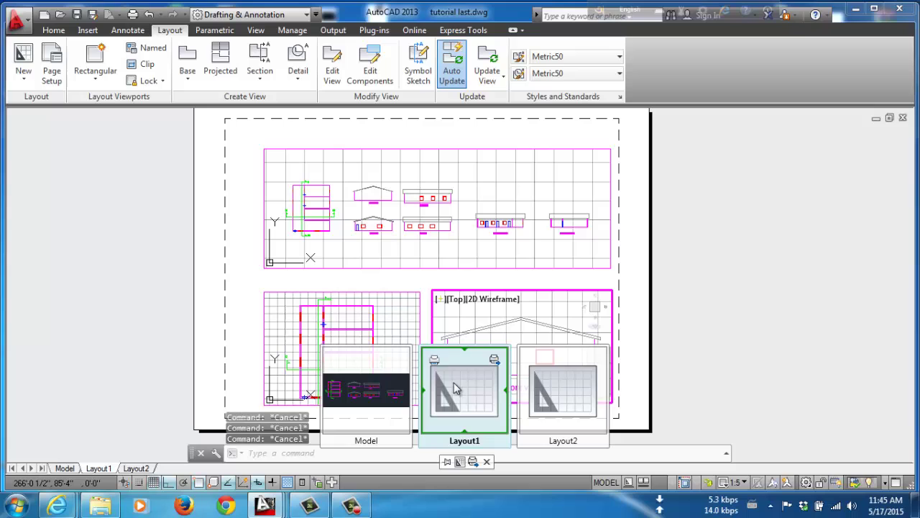
left_click(581, 399)
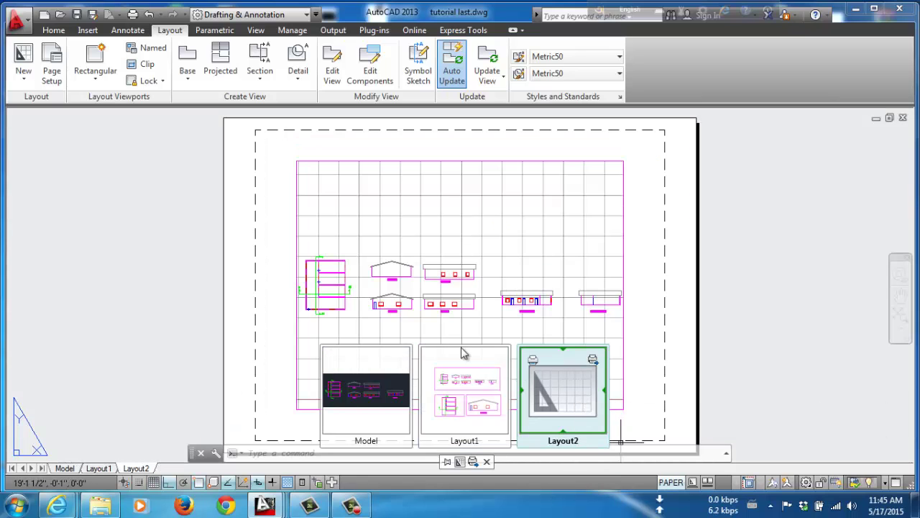
left_click(381, 393)
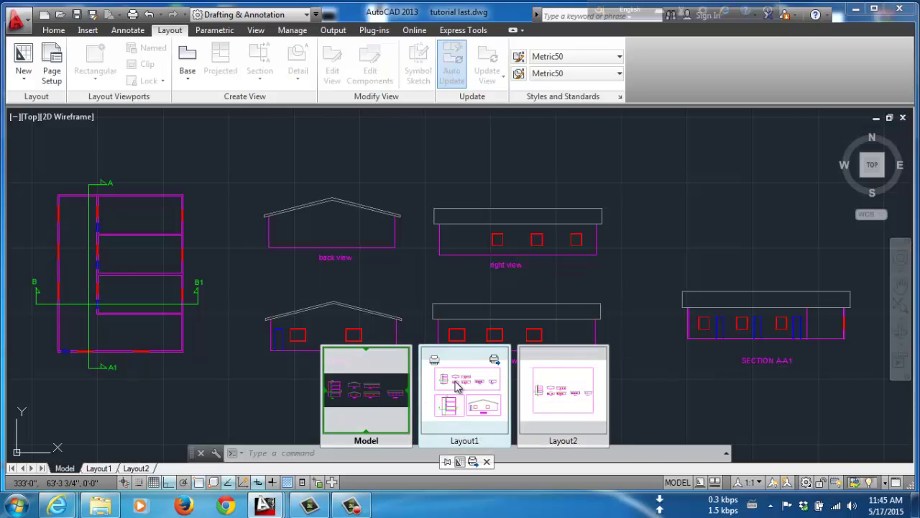
Review Layout1 and Layout2 through Quick View Layouts and return to the Model space.
left_click(468, 388)
left_click(553, 388)
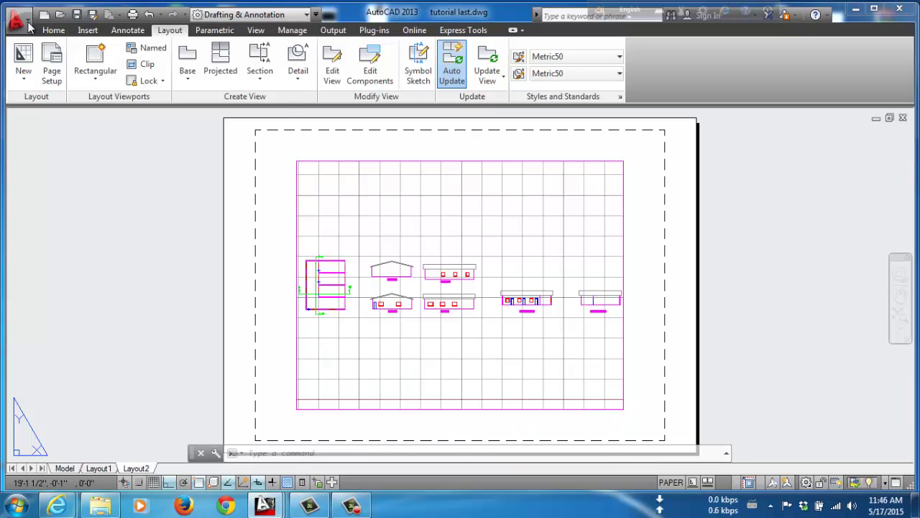
left_click(32, 24)
left_click(33, 23)
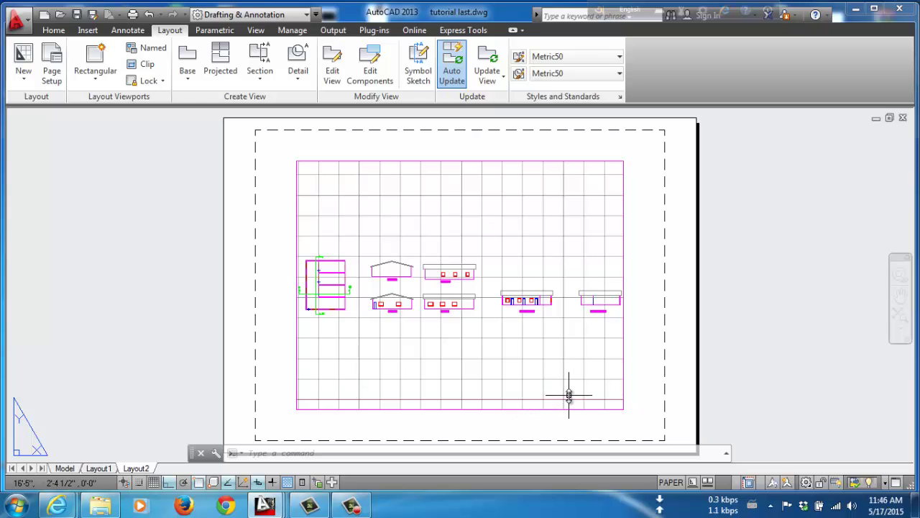
left_click(692, 483)
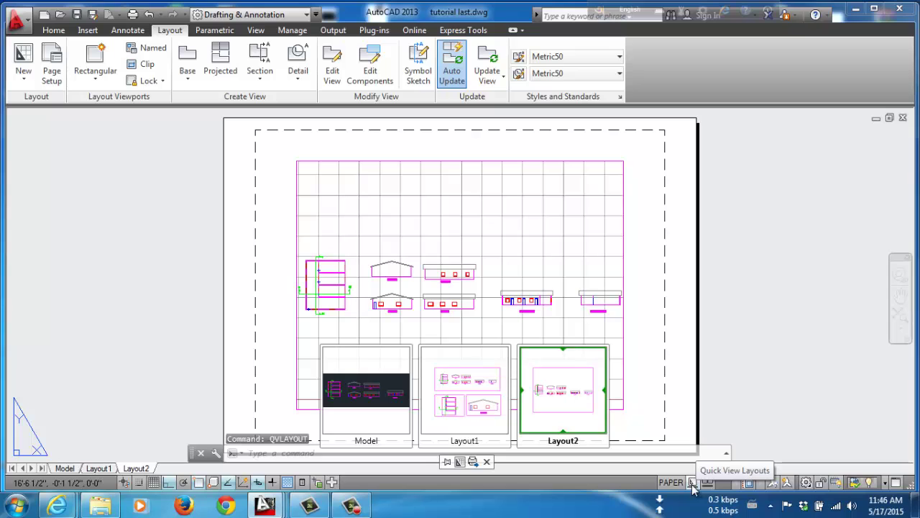
left_click(692, 483)
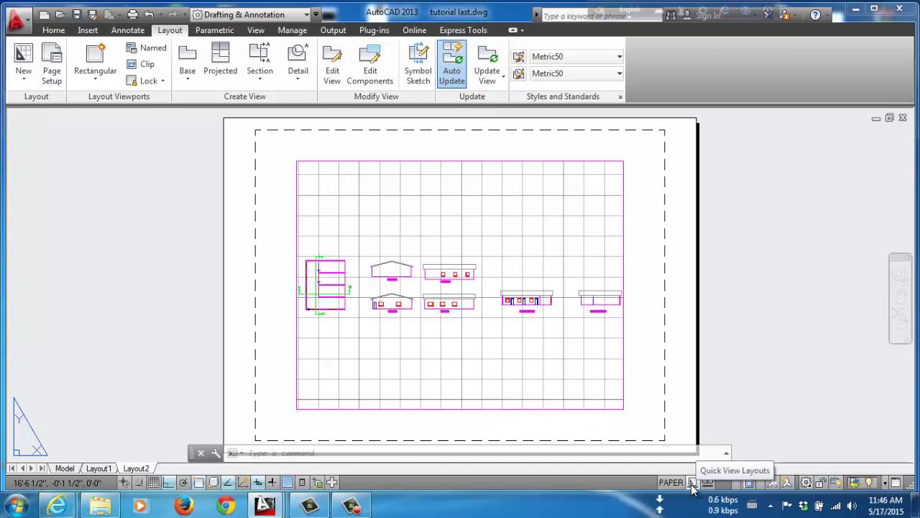
left_click(72, 469)
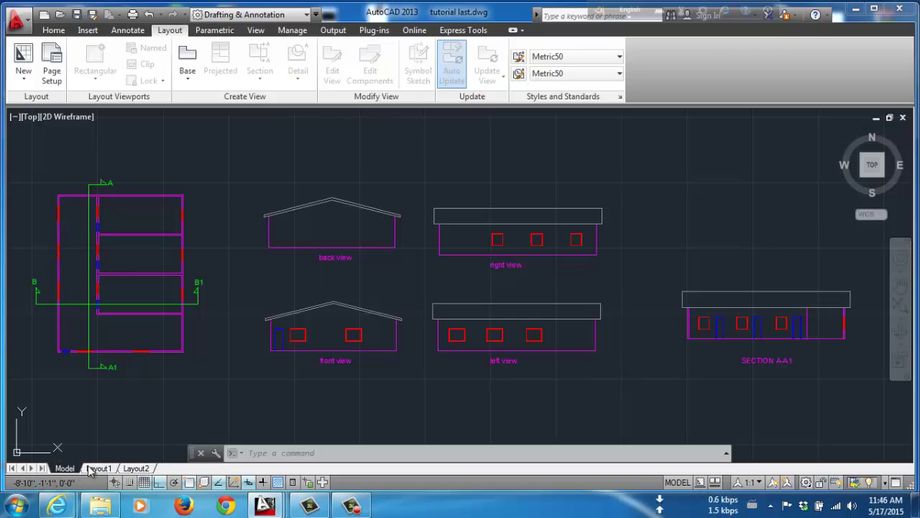
Preview the open drawings with Quick View Drawings, switching to the residential floor plan drawing and back to tutorial last.
left_click(716, 482)
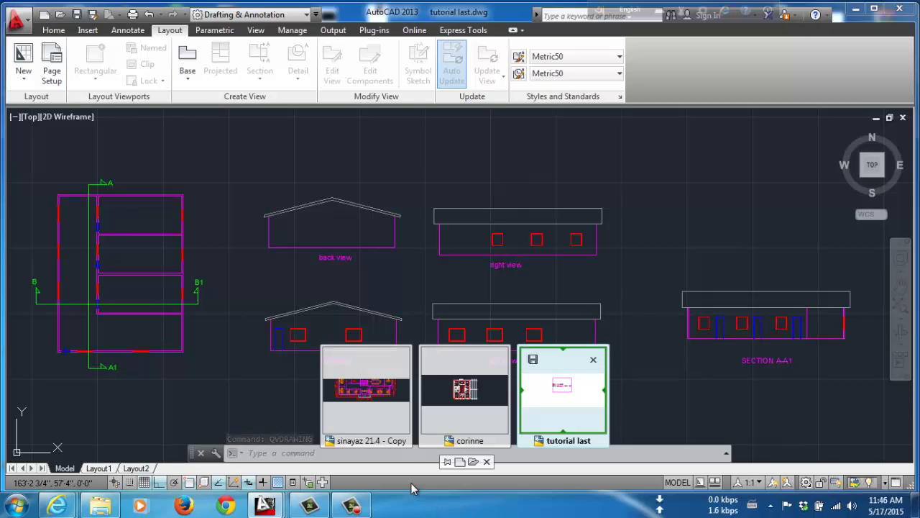
mouse_move(381, 409)
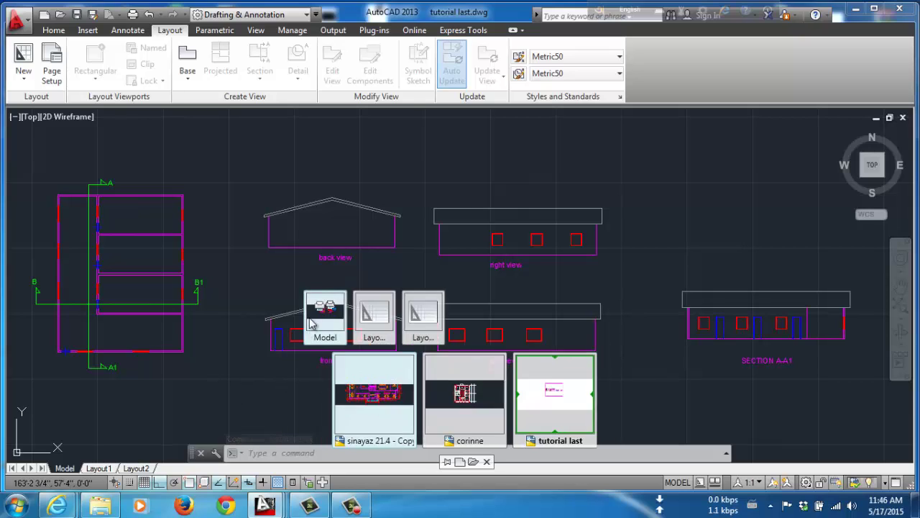
mouse_move(327, 313)
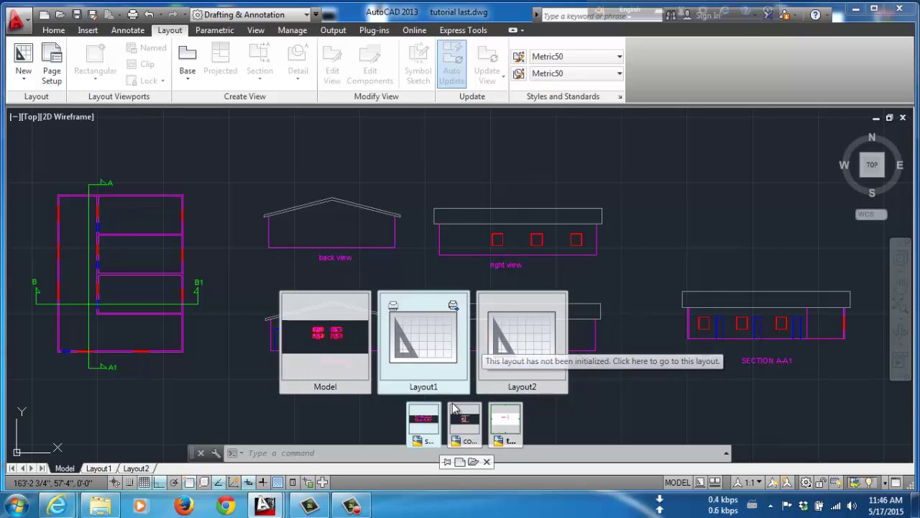
mouse_move(440, 428)
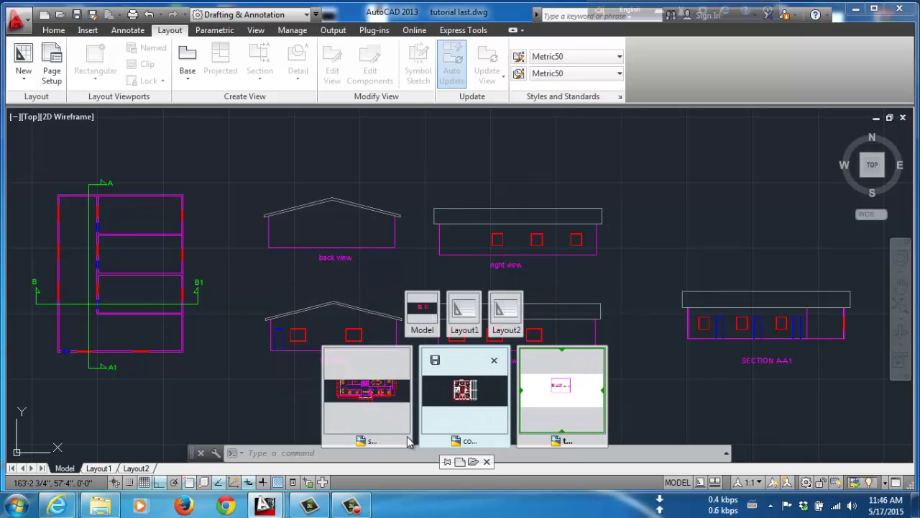
left_click(480, 401)
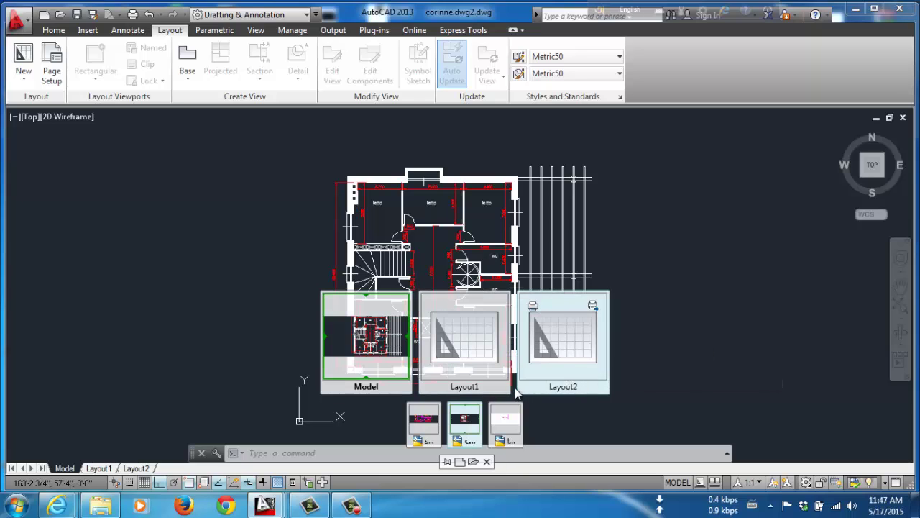
mouse_move(547, 404)
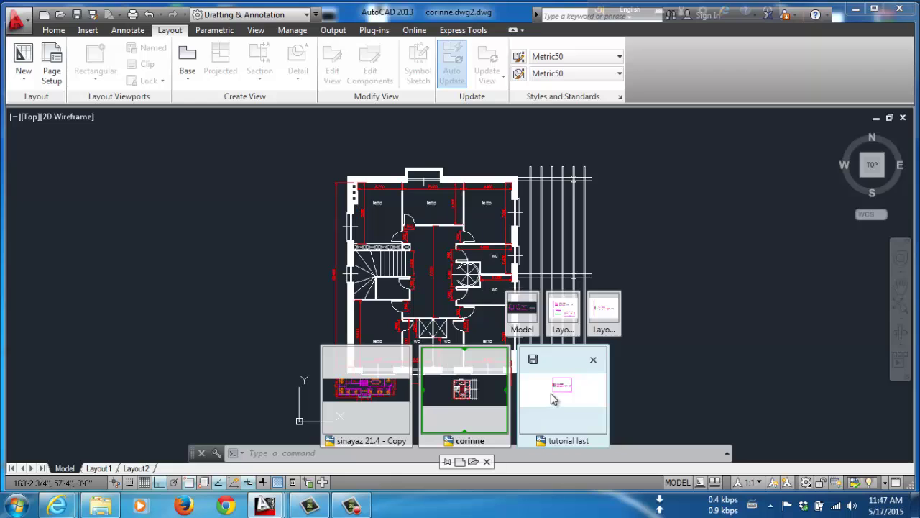
left_click(554, 397)
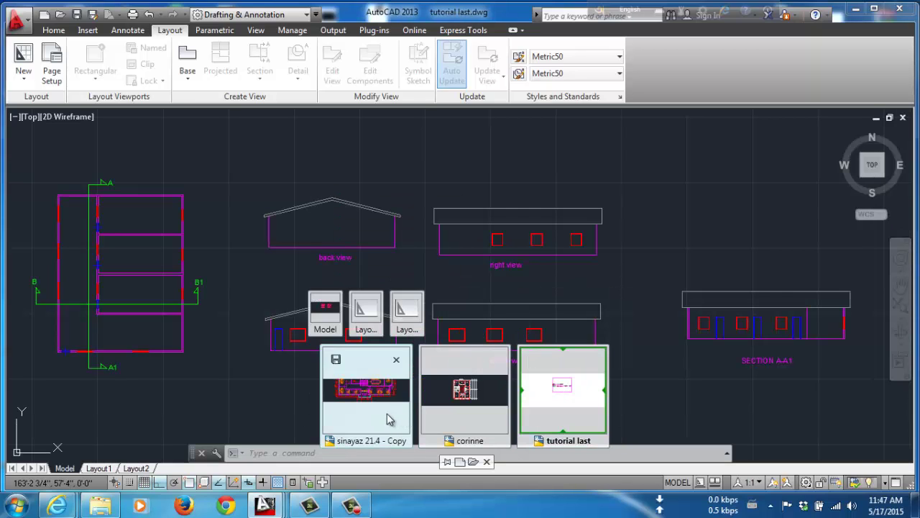
Switch to the sinayaz 21.4 - Copy drawing, preview its layouts and close Quick View Drawings.
left_click(391, 391)
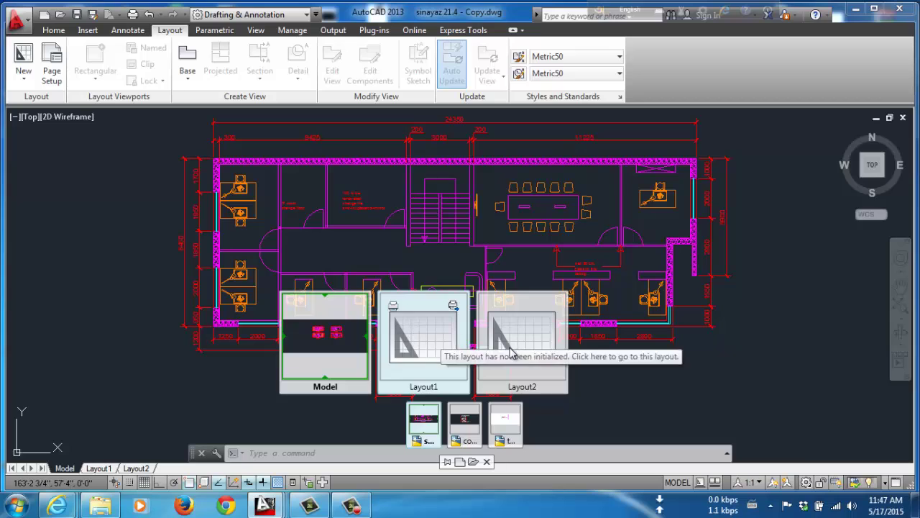
mouse_move(400, 420)
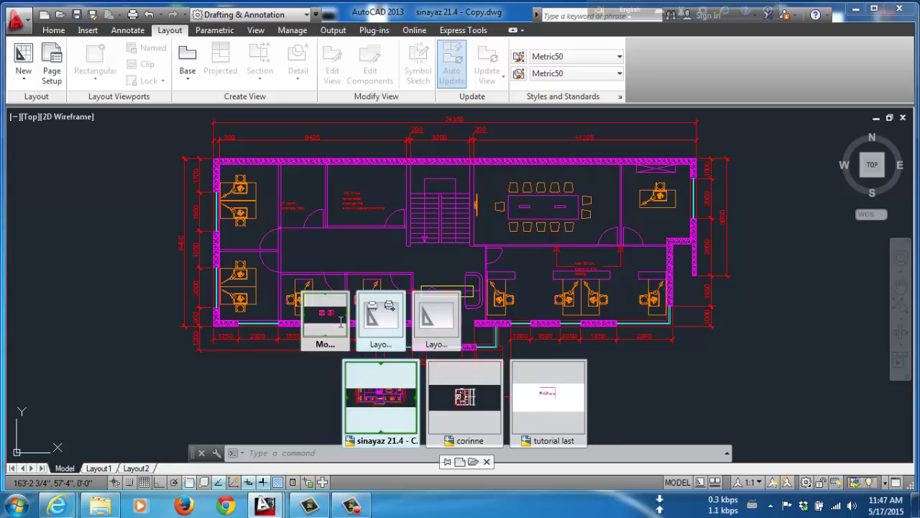
mouse_move(444, 338)
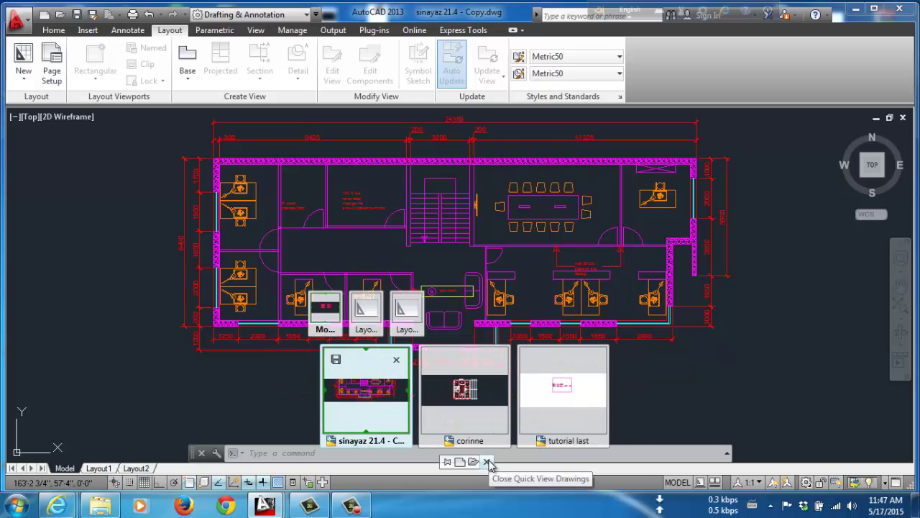
left_click(488, 462)
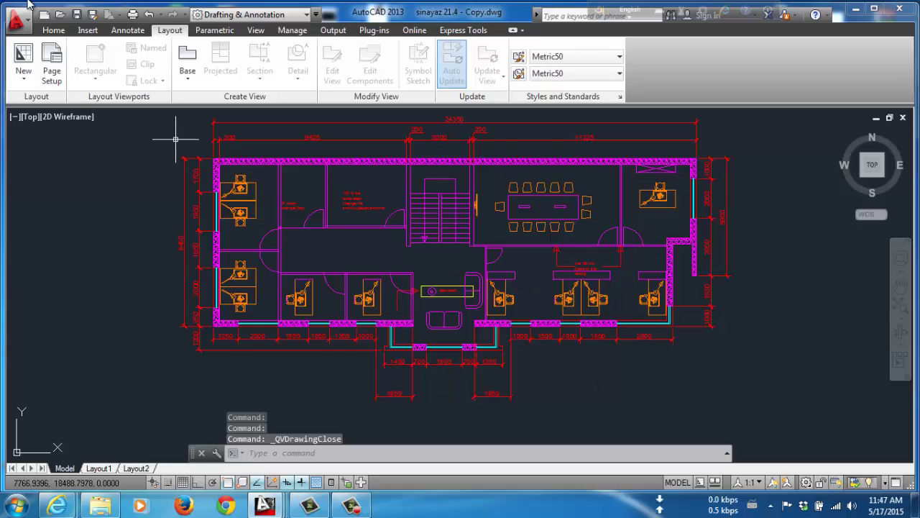
Show the classic menu bar above the ribbon and bring up the Home drafting tools.
right_click(346, 14)
left_click(659, 73)
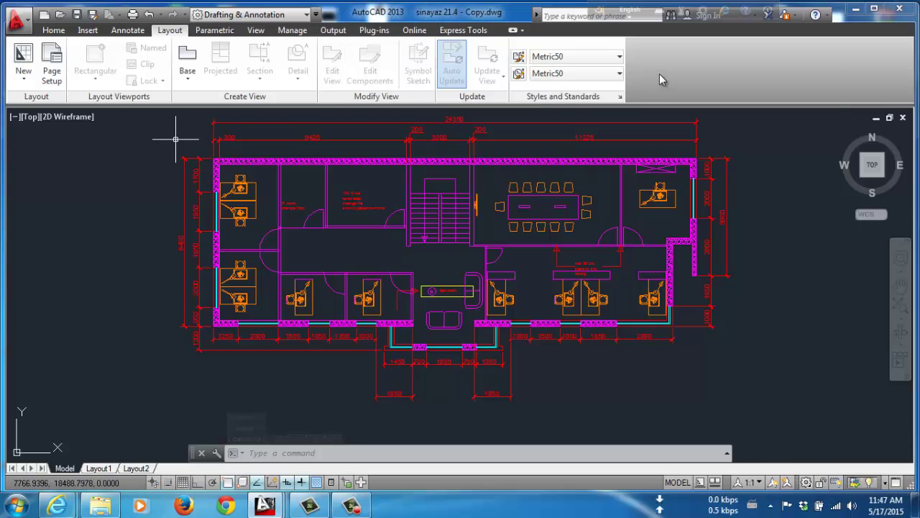
right_click(659, 74)
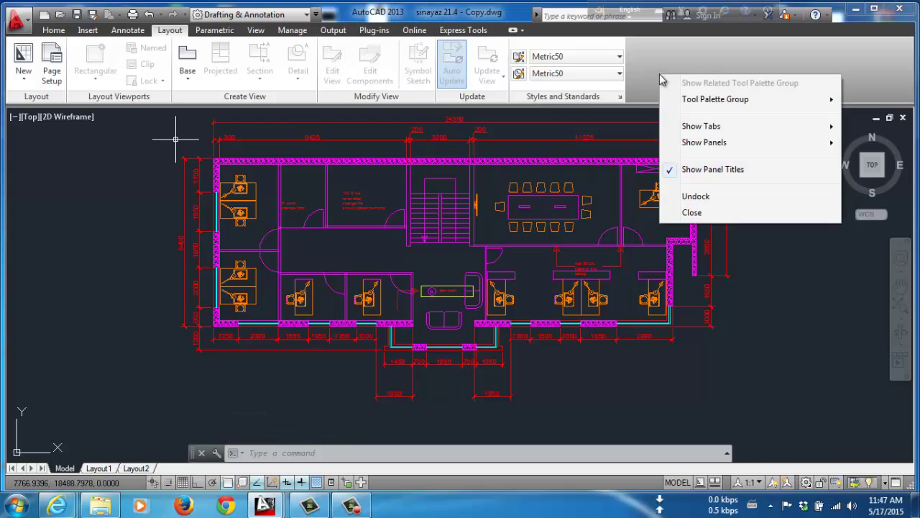
left_click(316, 15)
left_click(316, 15)
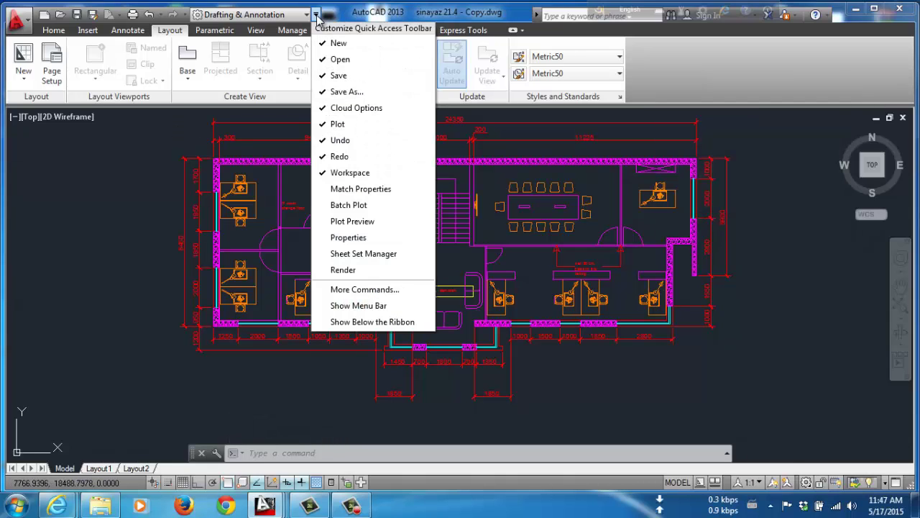
left_click(358, 306)
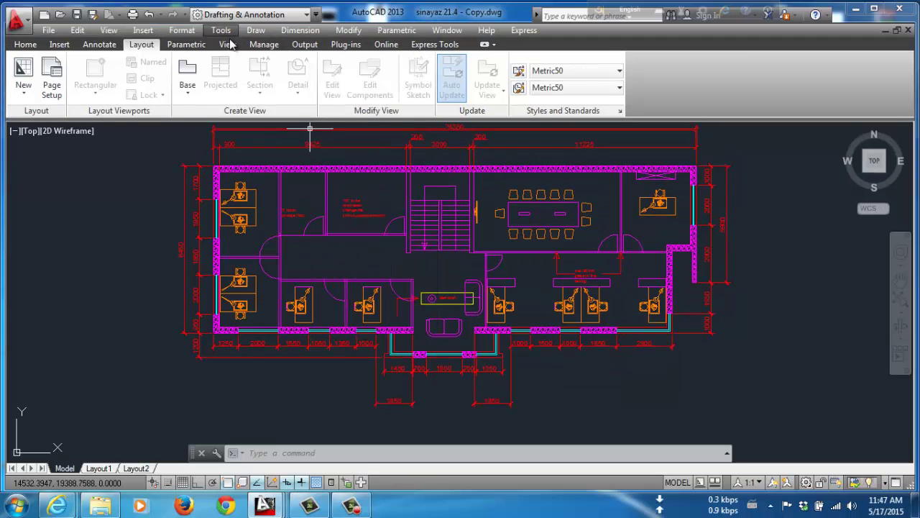
left_click(28, 44)
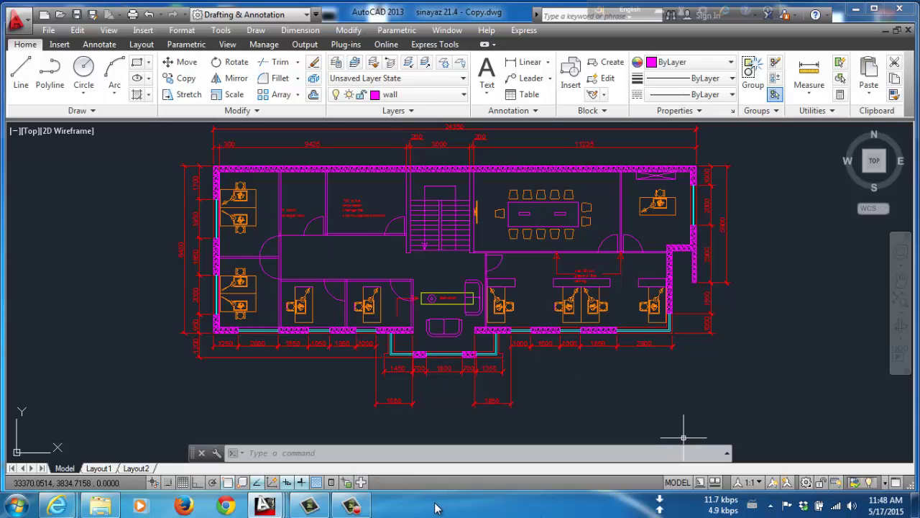
Switch back to tutorial last, open Layout1 and review the scale list for the front view viewport.
mouse_move(280, 506)
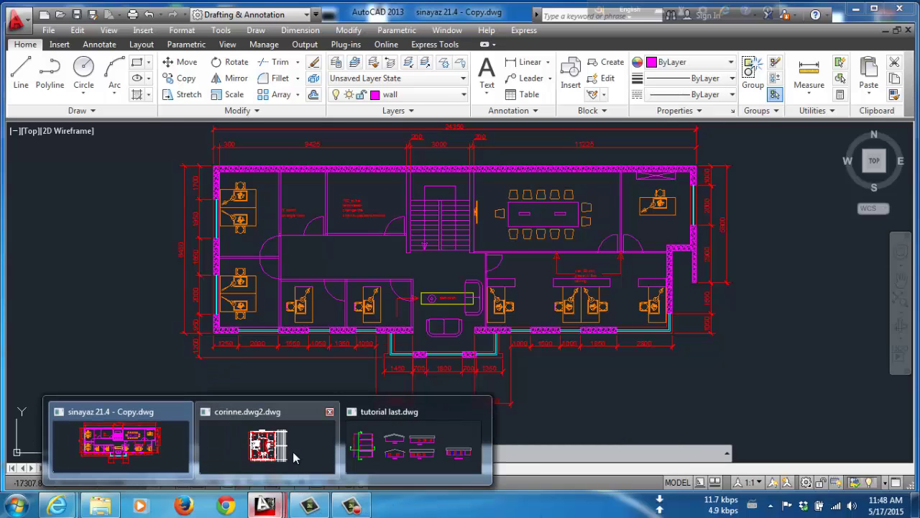
left_click(392, 440)
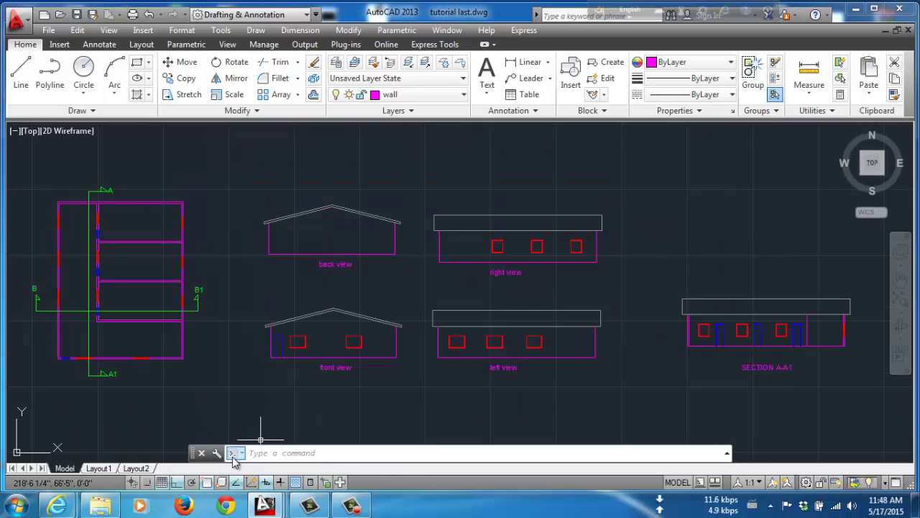
left_click(99, 468)
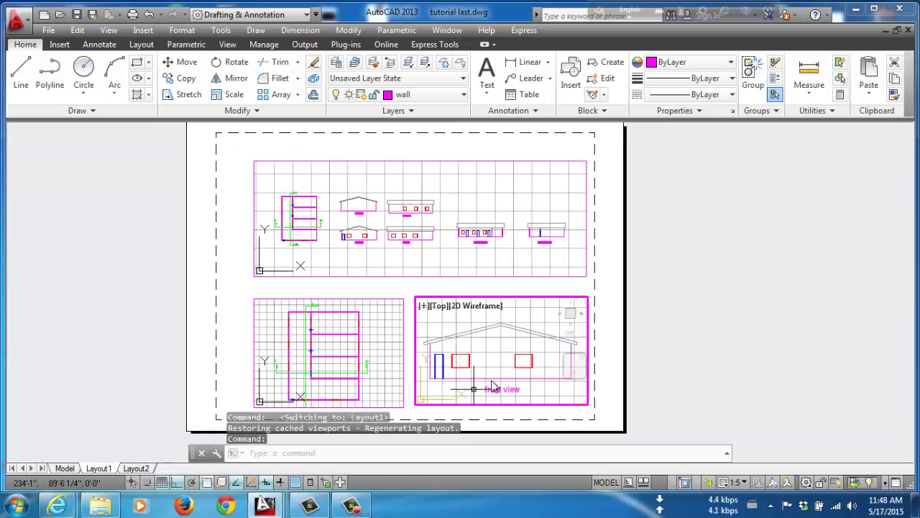
left_click(731, 482)
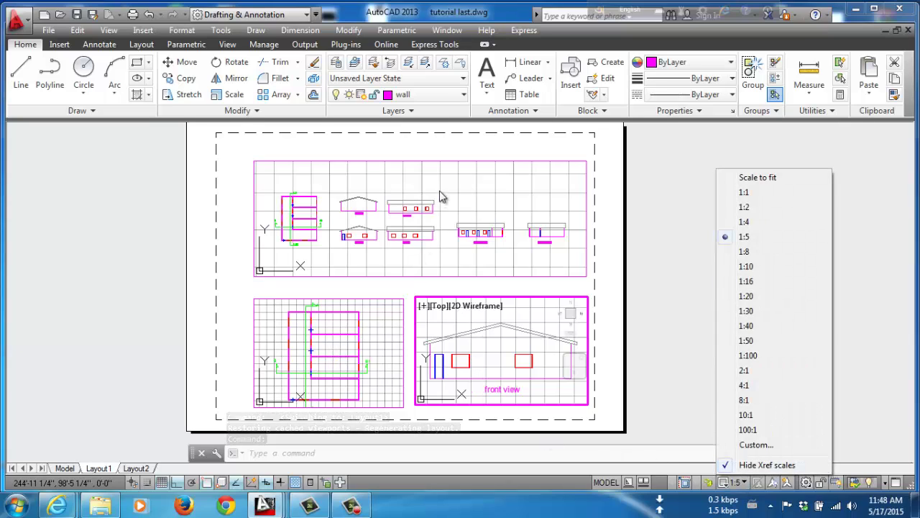
left_click(682, 486)
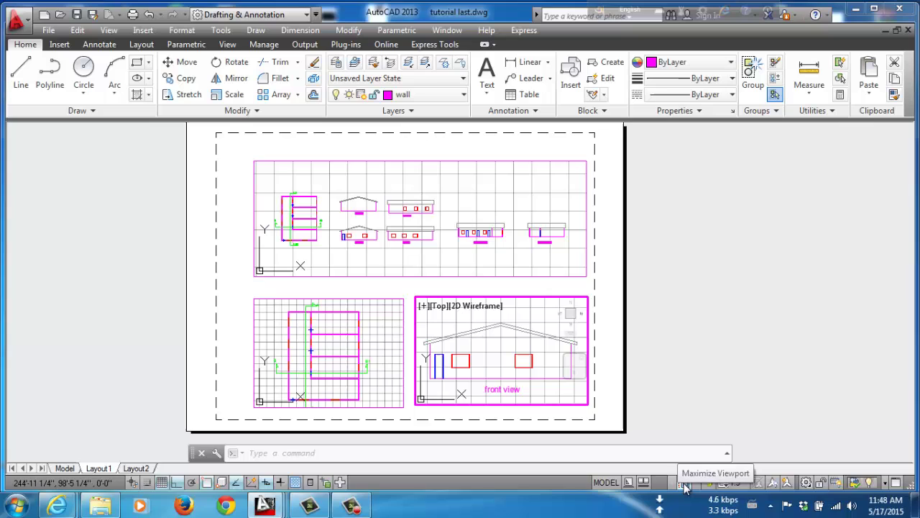
Return to the Model space, inspect the floor plan and elevations up close, and display the annotation tools.
left_click(65, 468)
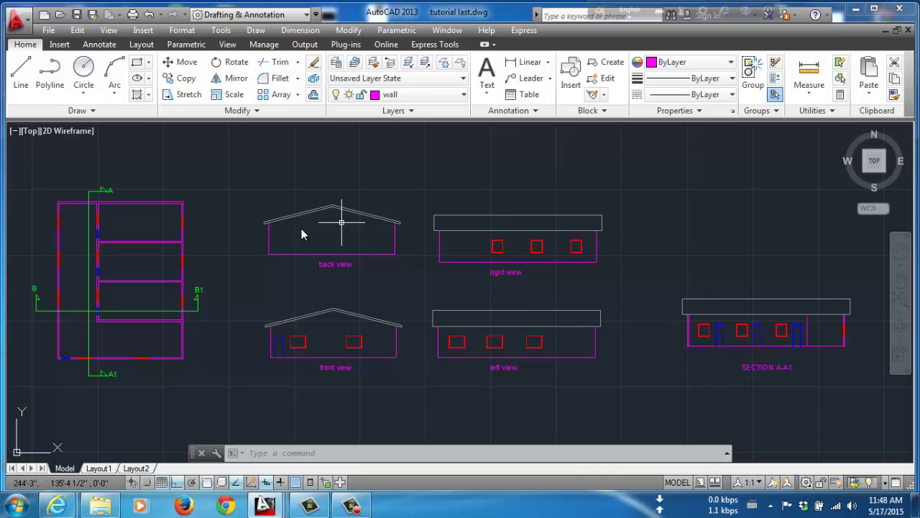
scroll(209, 313, "up", 2)
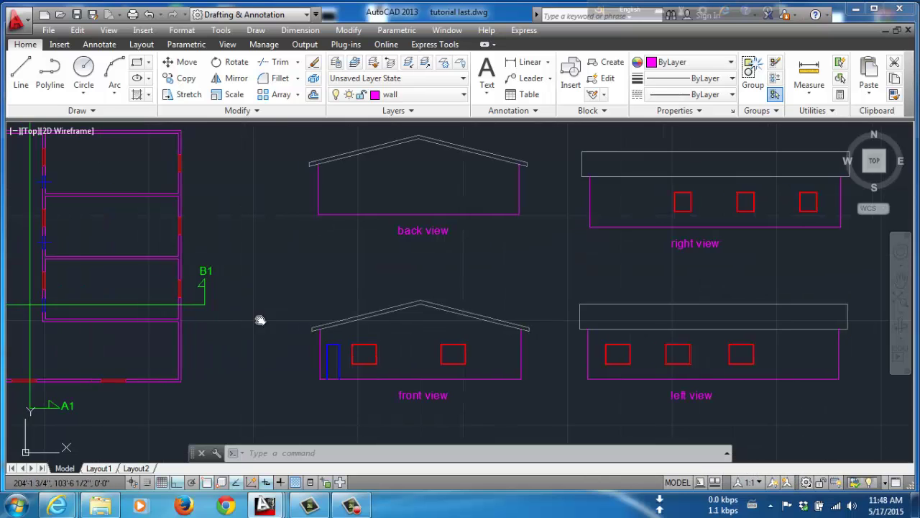
middle_click_drag(389, 319, 532, 294)
middle_click_drag(493, 263, 591, 314)
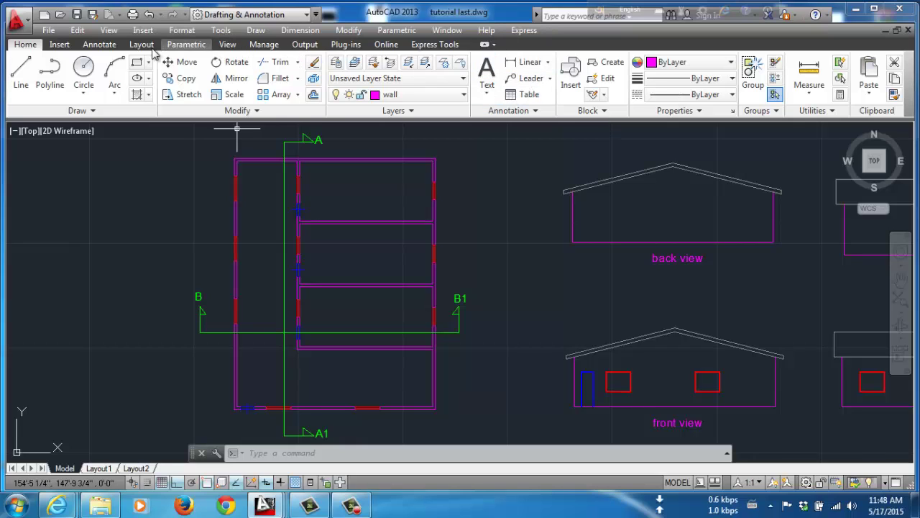
left_click(114, 47)
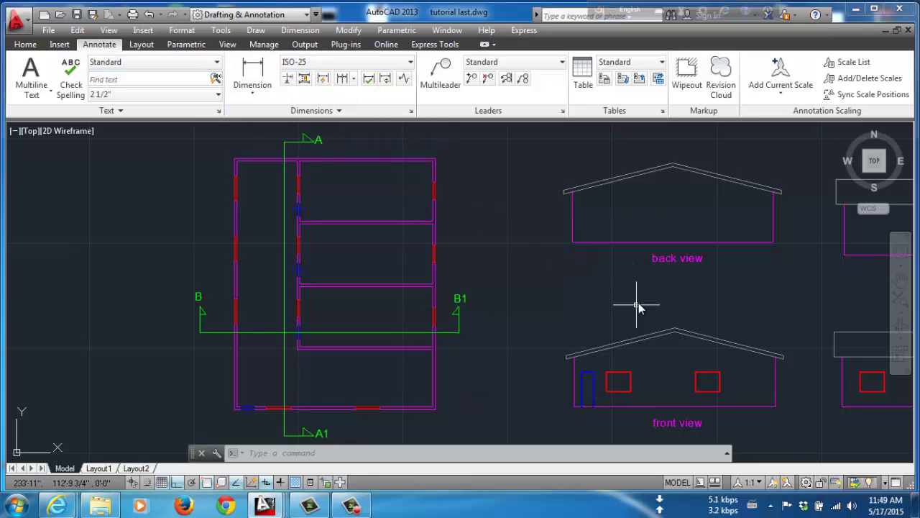
middle_click_drag(649, 292, 389, 244)
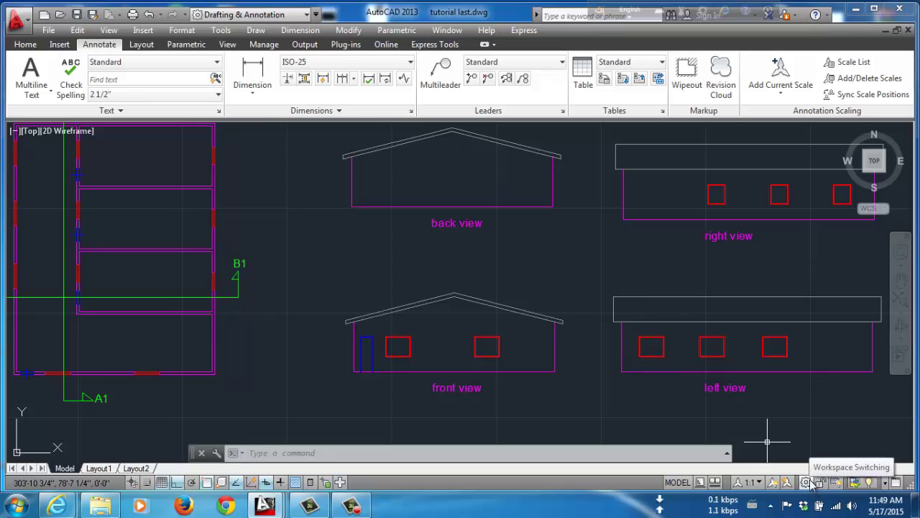
Try the 3D Basics workspace and switch to the 3D Modeling workspace.
left_click(806, 482)
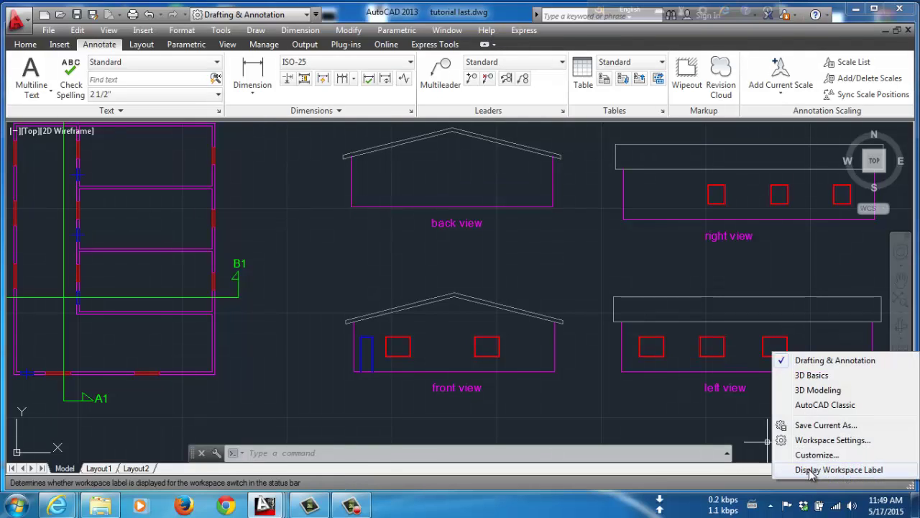
left_click(853, 374)
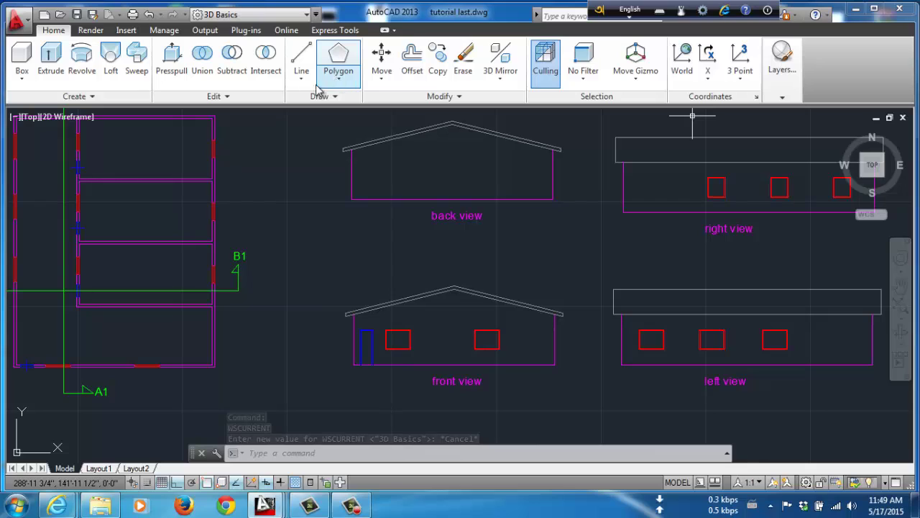
left_click(805, 485)
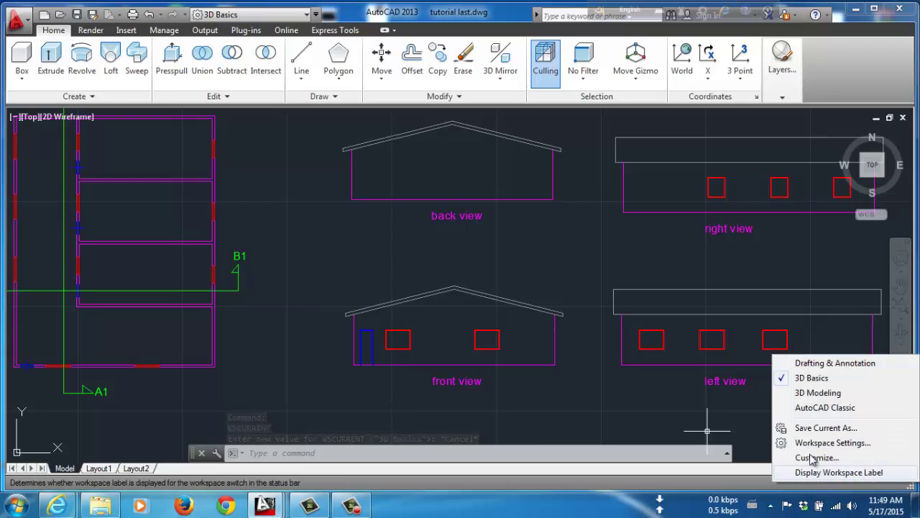
left_click(819, 393)
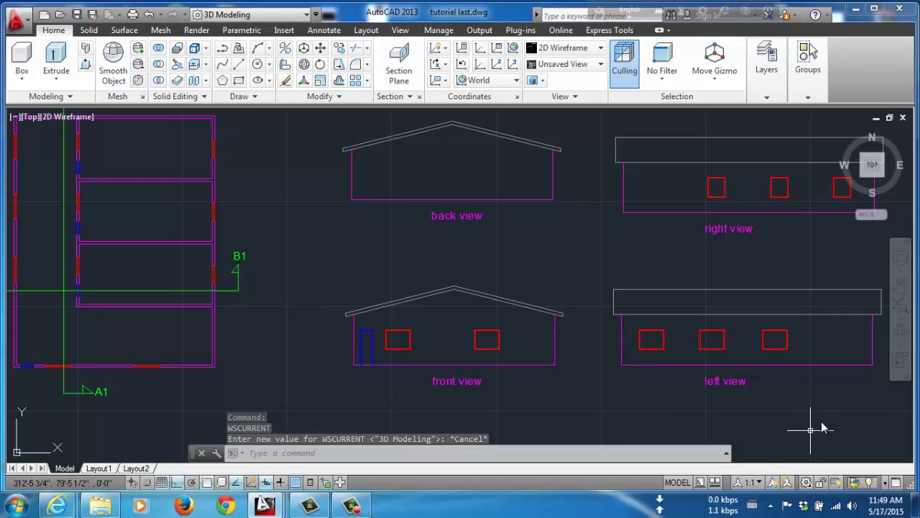
Review the workspace options and switch to the Drafting & Annotation workspace.
left_click(806, 482)
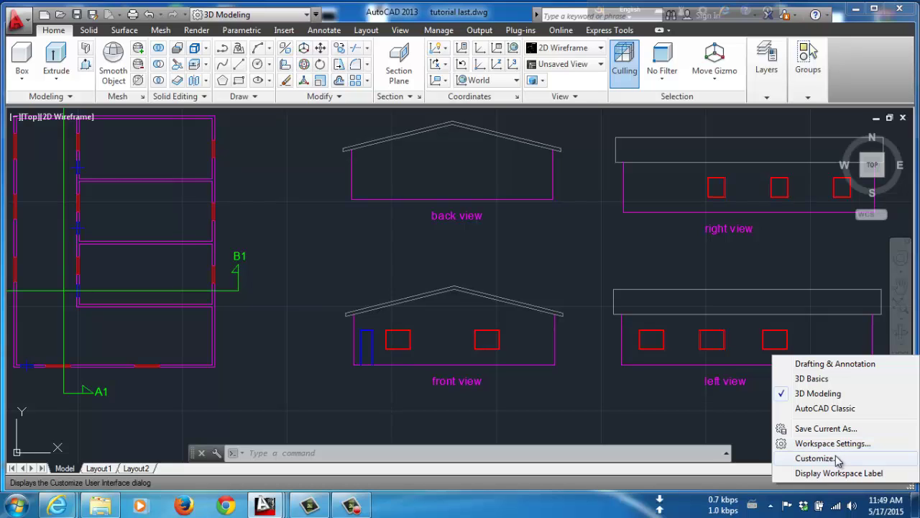
left_click(291, 126)
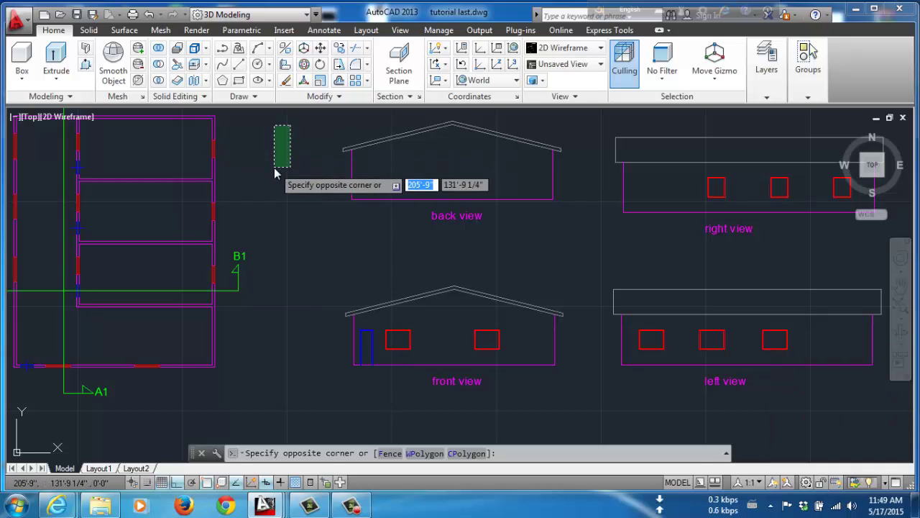
left_click(308, 15)
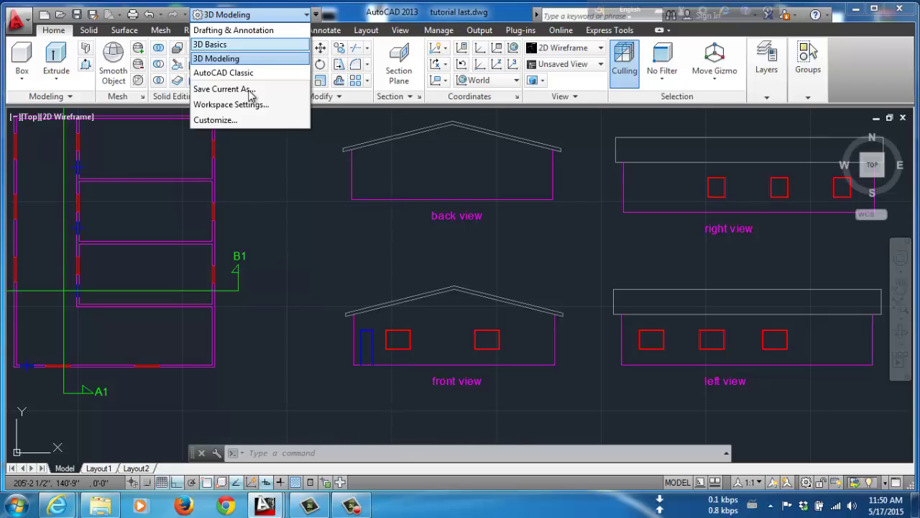
left_click(262, 31)
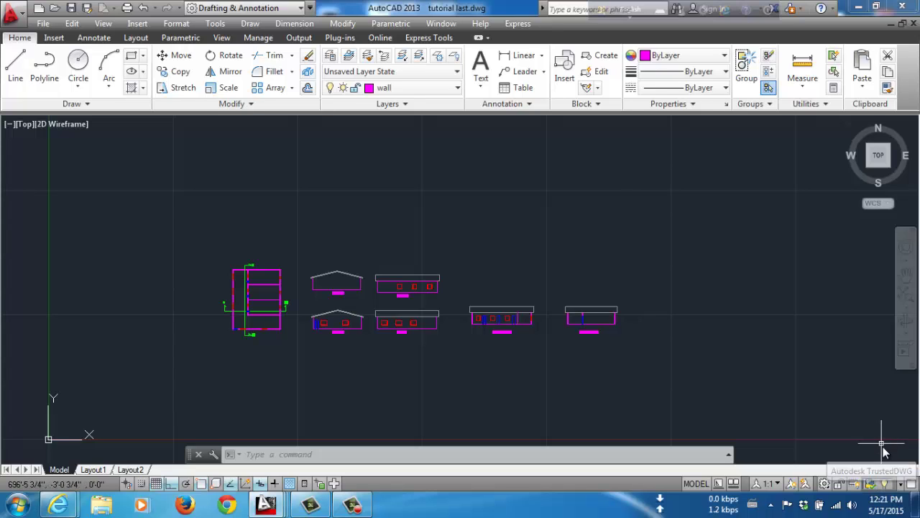
Isolate the whole Section A-A1 drawing with its label, and end the object isolation to bring back the other drawings.
left_click(884, 486)
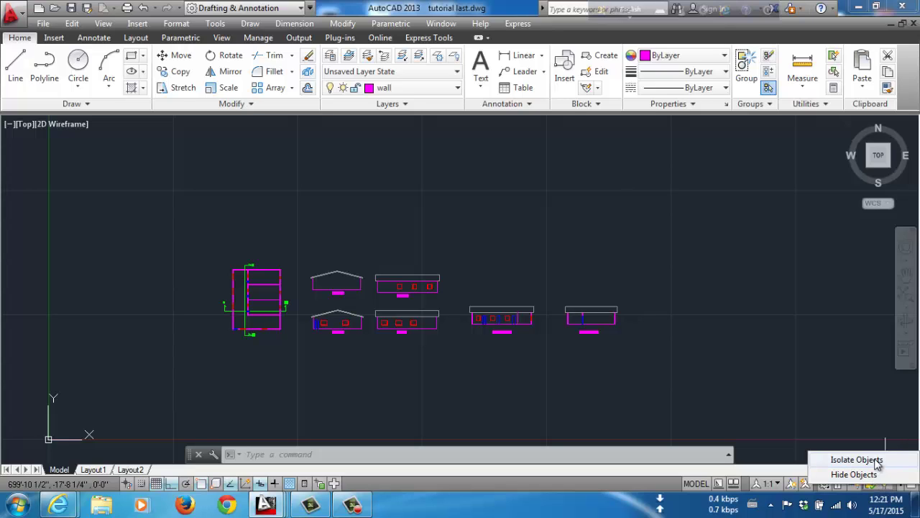
left_click(863, 460)
left_click(553, 274)
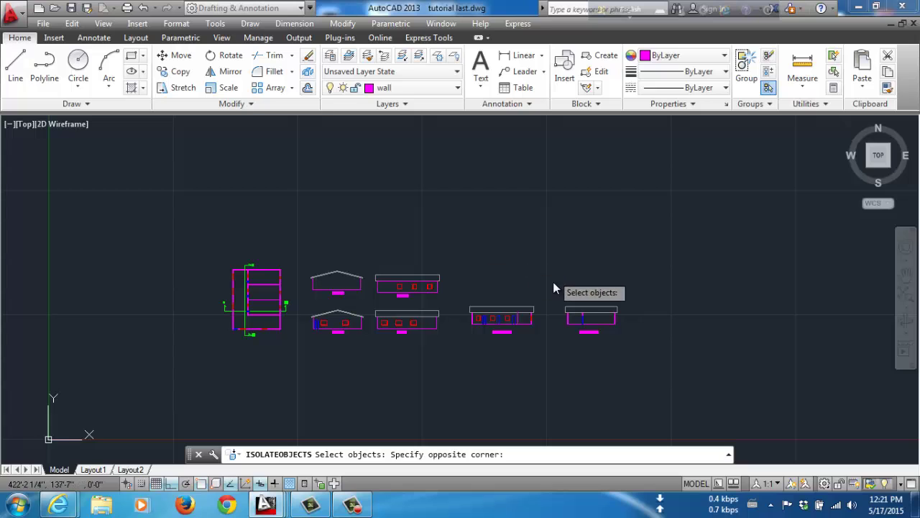
left_click(460, 393)
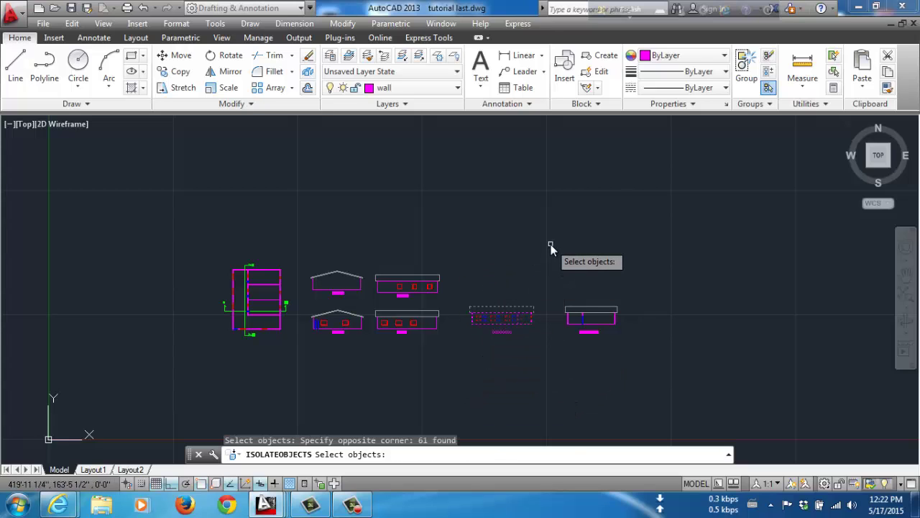
key("Return")
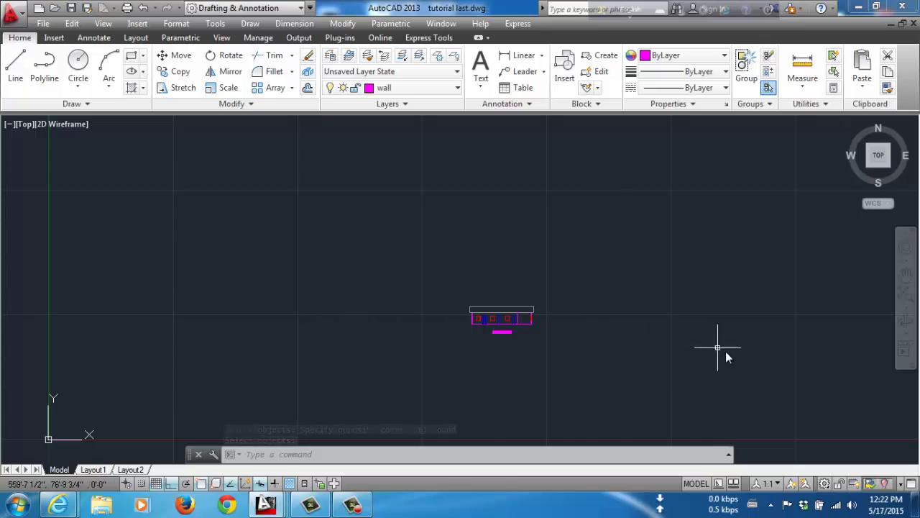
left_click(886, 485)
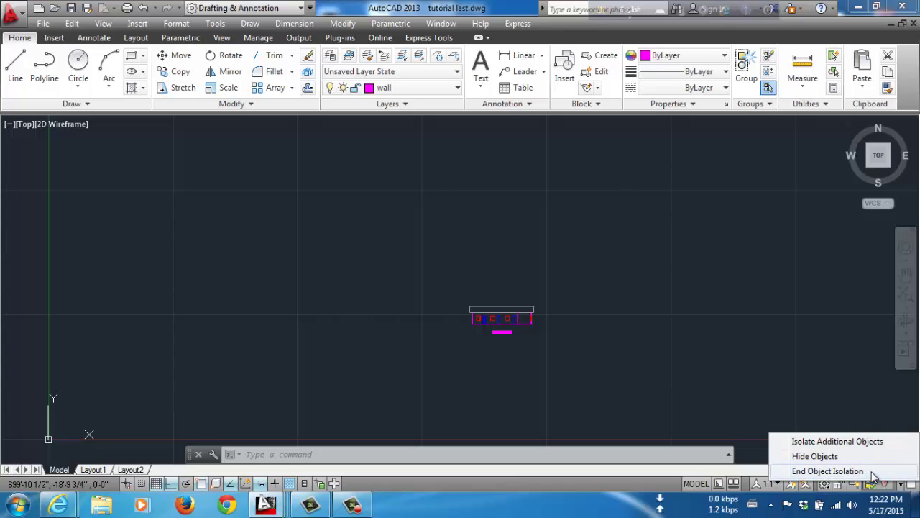
left_click(828, 471)
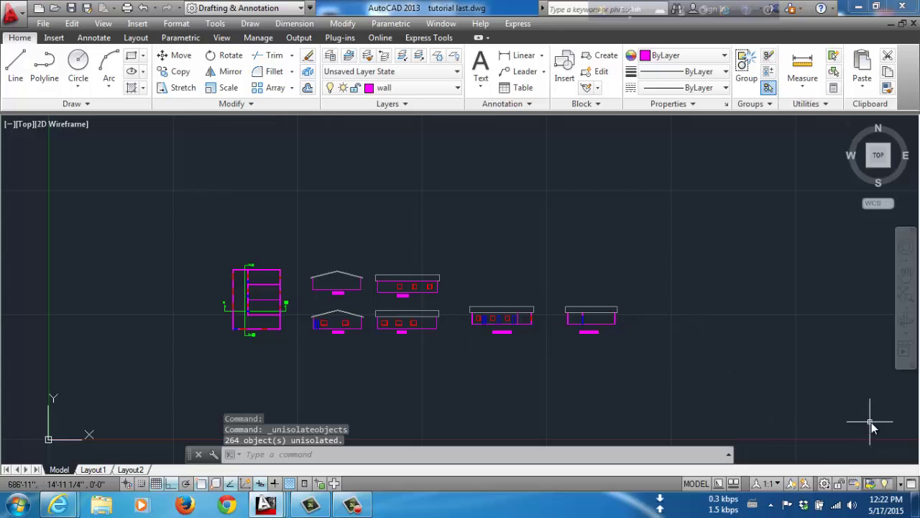
Hide the back view elevation together with its label, and end the object isolation to restore it.
left_click(887, 484)
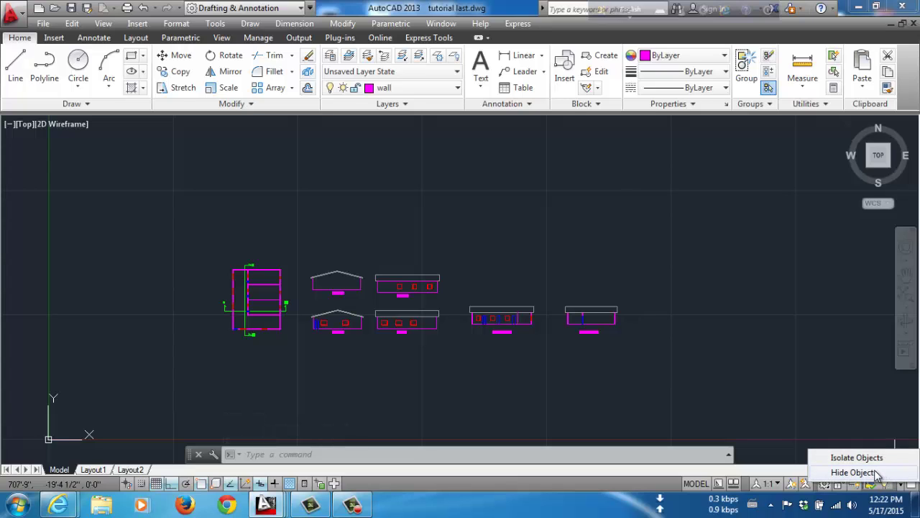
left_click(853, 472)
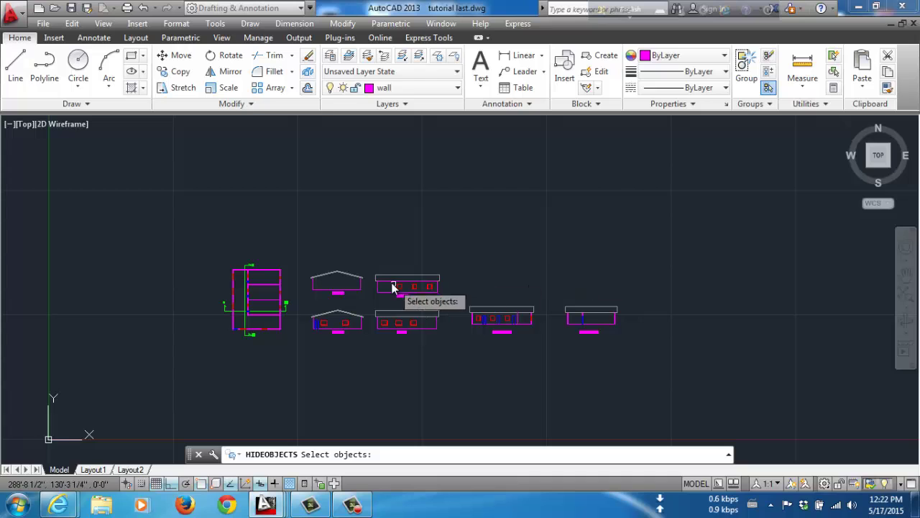
left_click(370, 251)
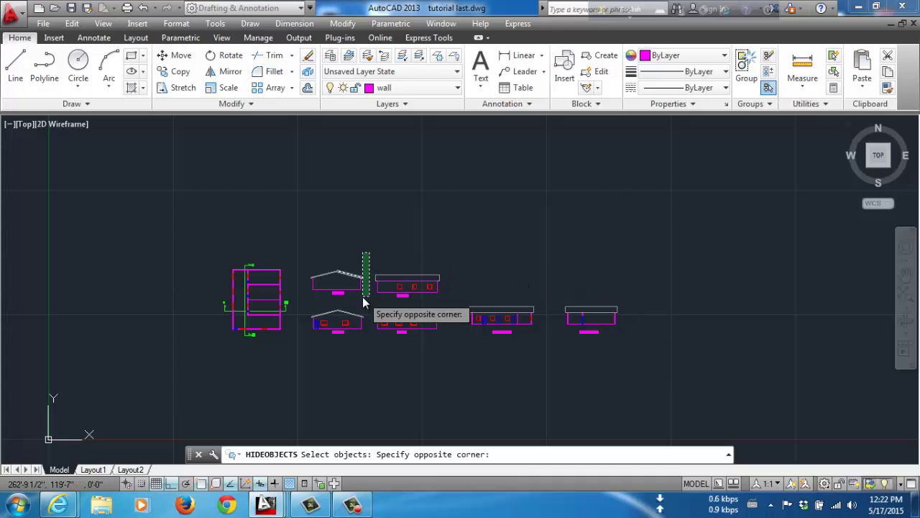
left_click(302, 300)
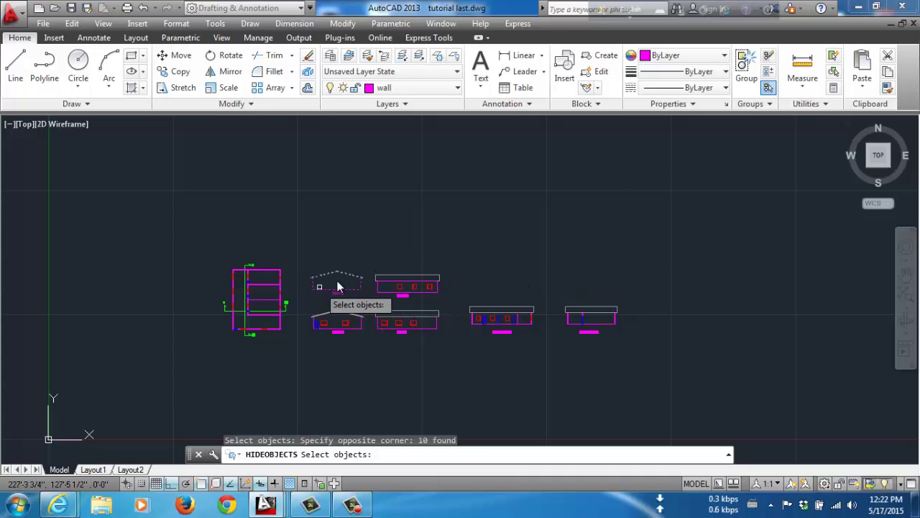
key("Return")
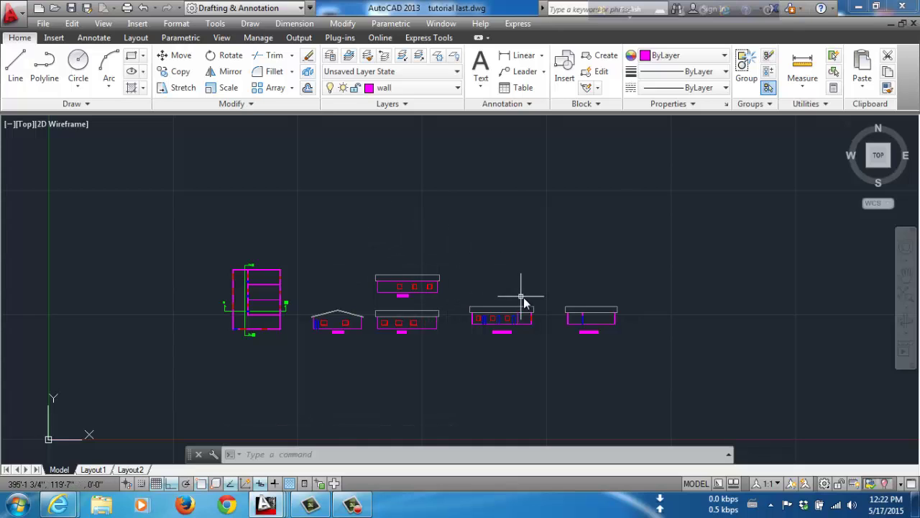
left_click(887, 487)
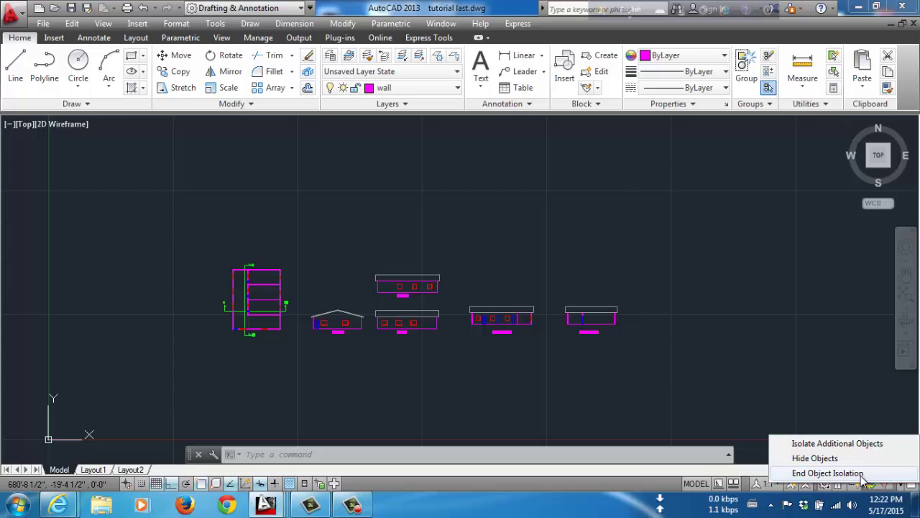
left_click(862, 474)
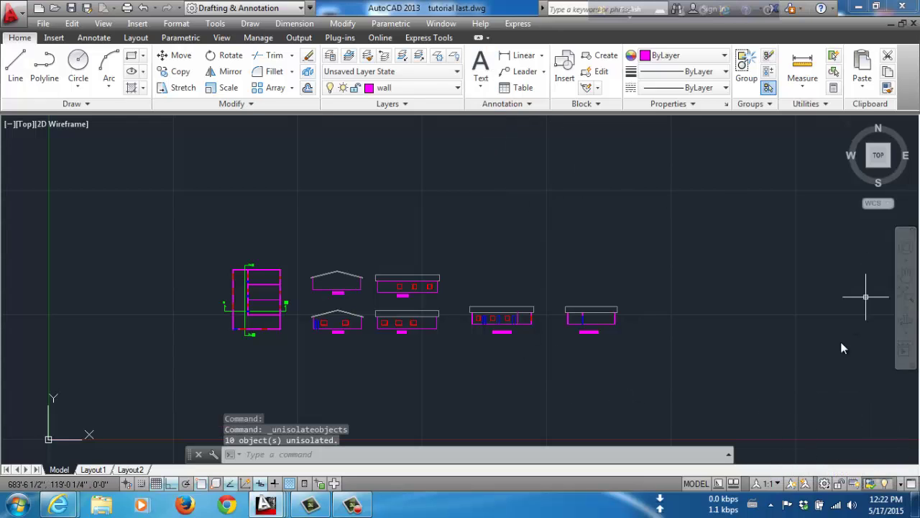
Remove the Infer Constraints toggle from the application status bar and review the remaining status bar options.
left_click(901, 487)
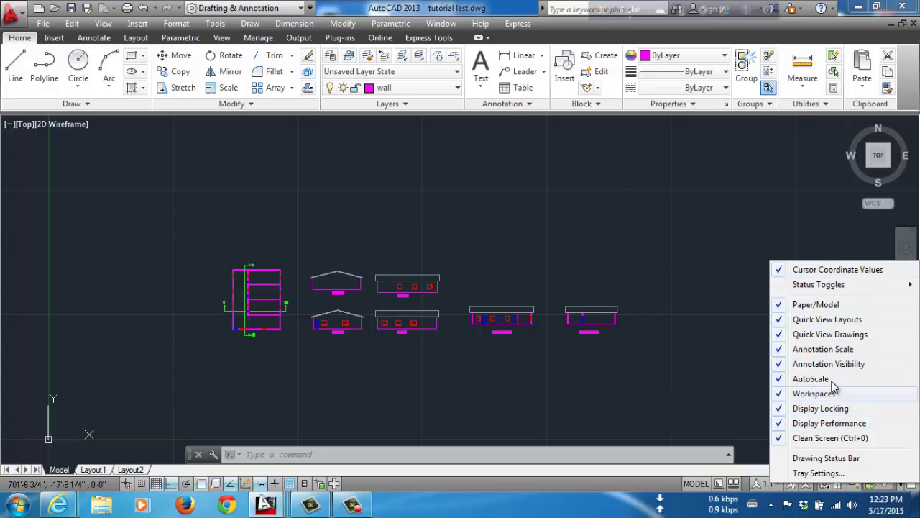
mouse_move(832, 285)
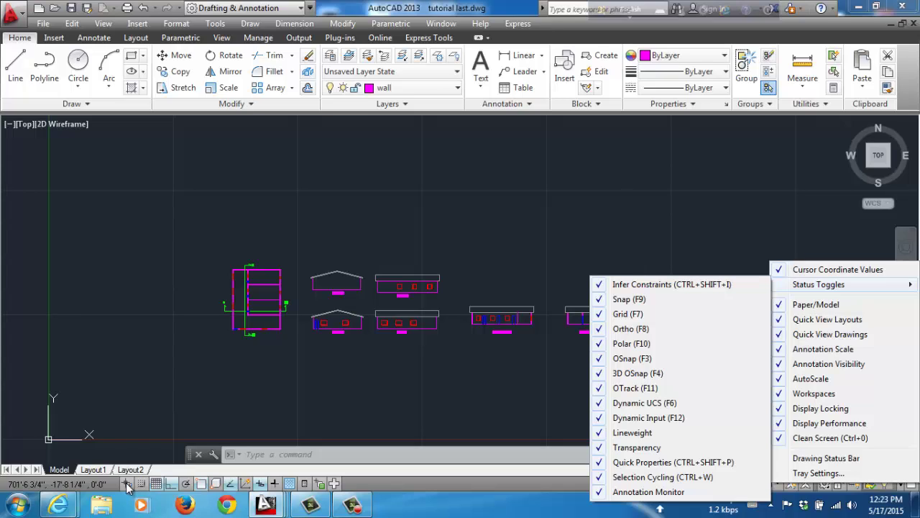
left_click(623, 285)
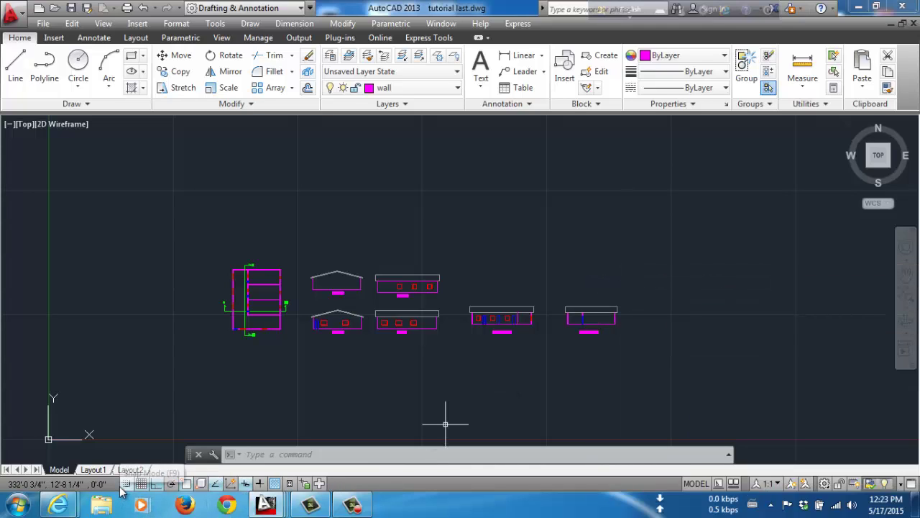
left_click(900, 484)
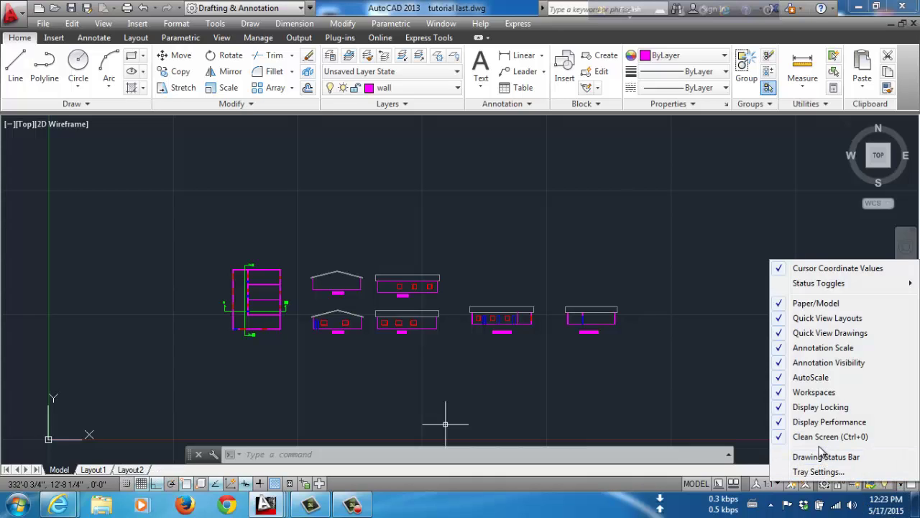
left_click(745, 366)
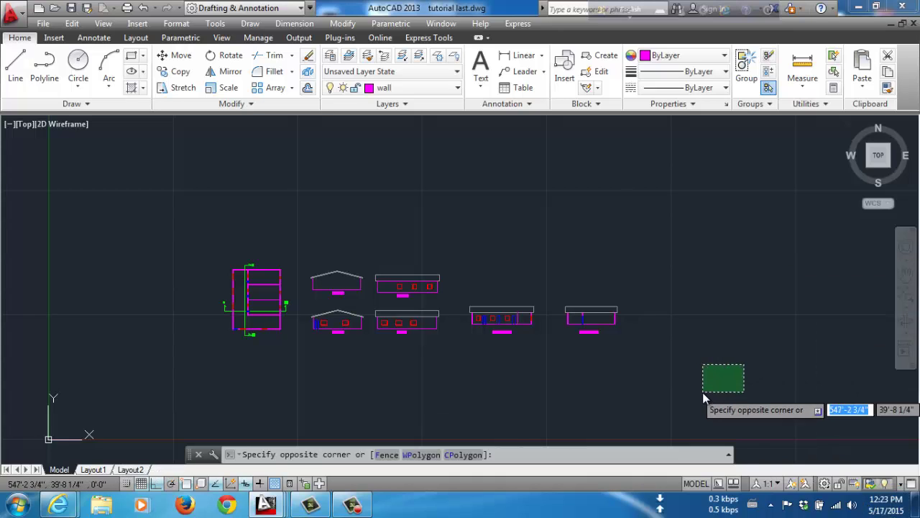
left_click(702, 391)
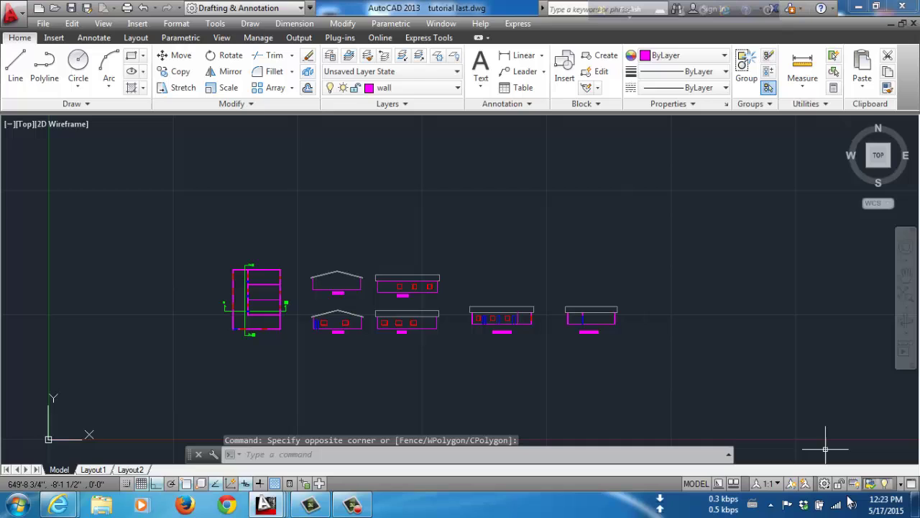
Turn on Clean Screen to view the floor plan and elevations enlarged, and return to the normal display.
left_click(913, 487)
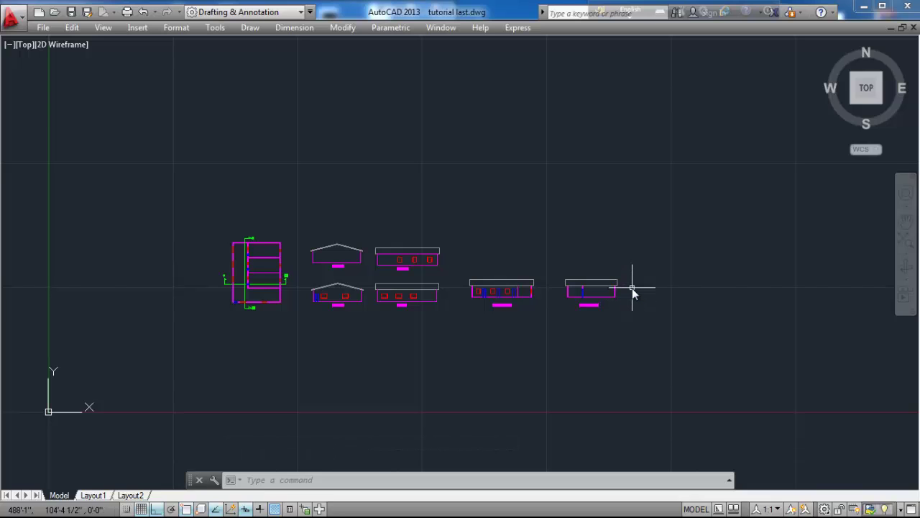
scroll(337, 289, "up", 5)
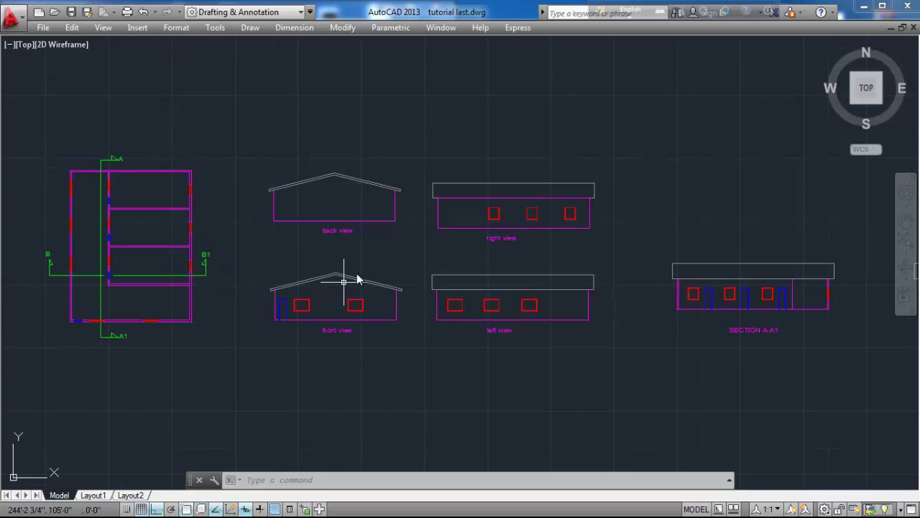
middle_click_drag(443, 237, 476, 242)
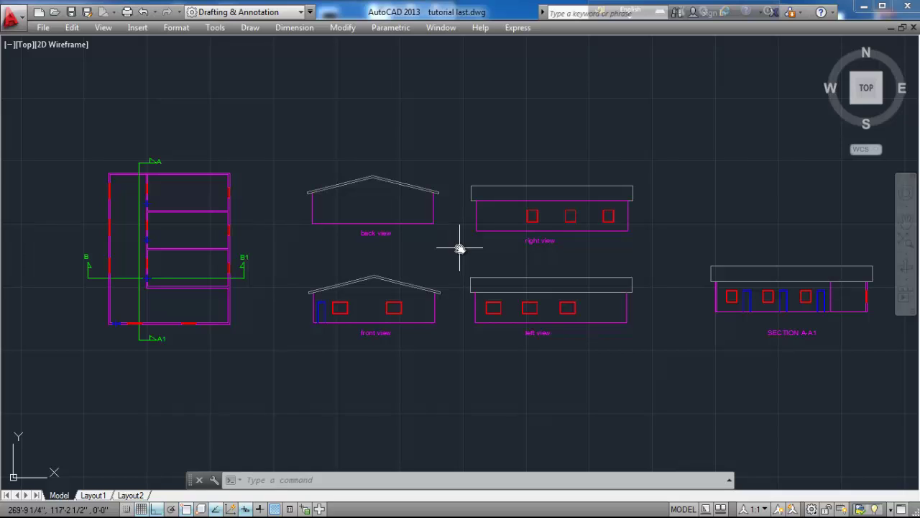
left_click(901, 509)
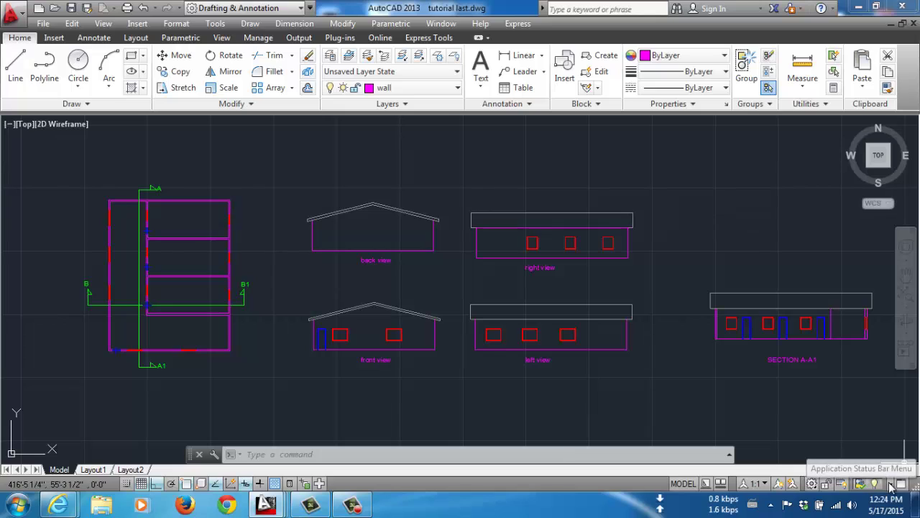
Remove the Clean Screen control from the application status bar and restore it.
left_click(891, 483)
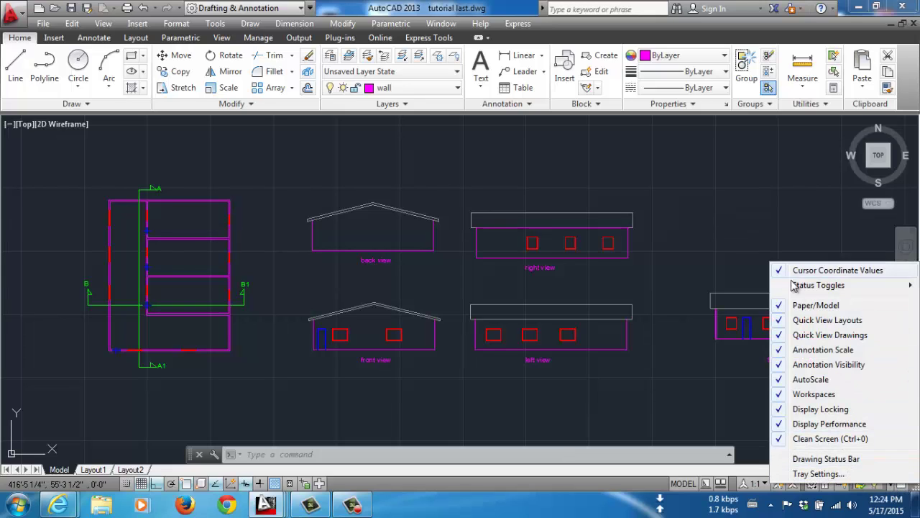
left_click(782, 439)
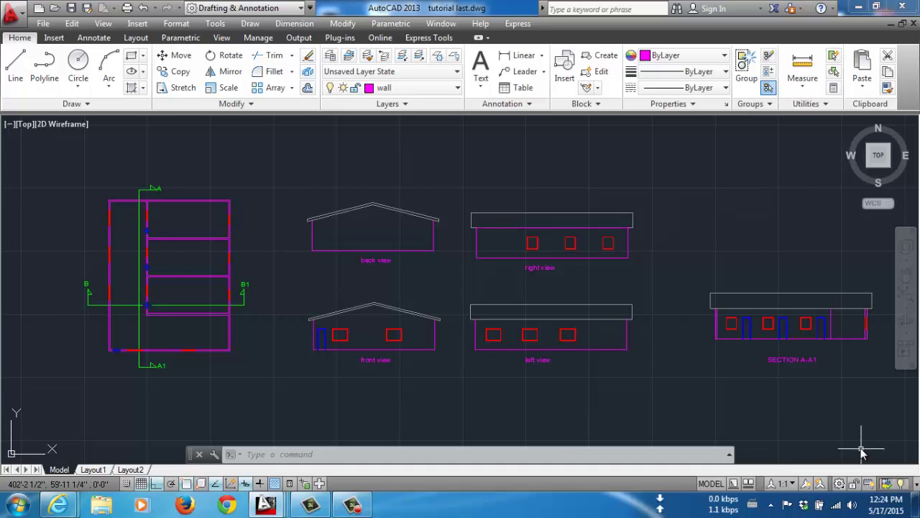
left_click(913, 484)
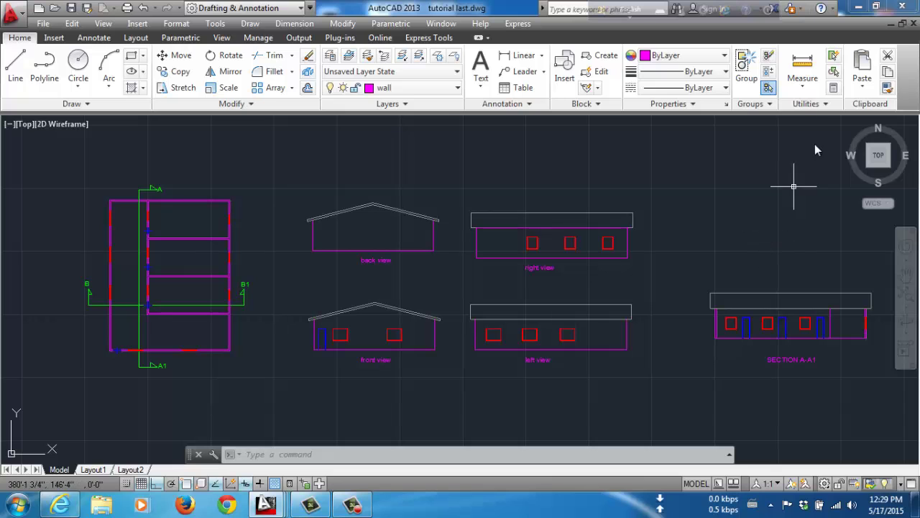
Restore the AutoCAD window down from full screen, shrink it and fit it beside the browser window, extended down to the taskbar.
left_click(877, 9)
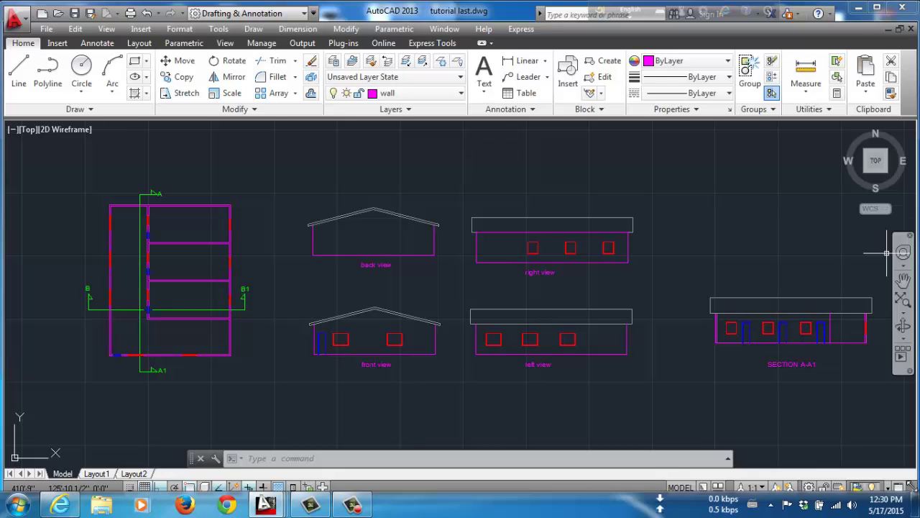
left_click_drag(911, 486, 512, 340)
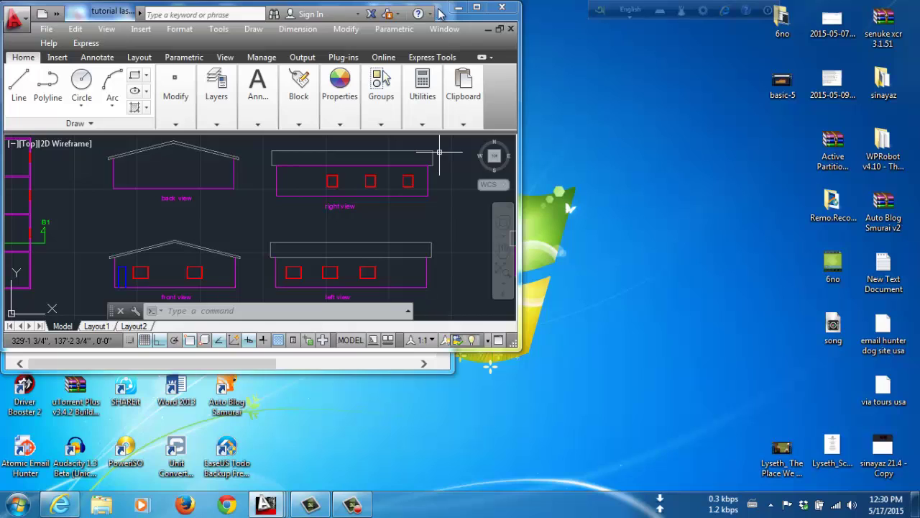
left_click_drag(441, 13, 776, 32)
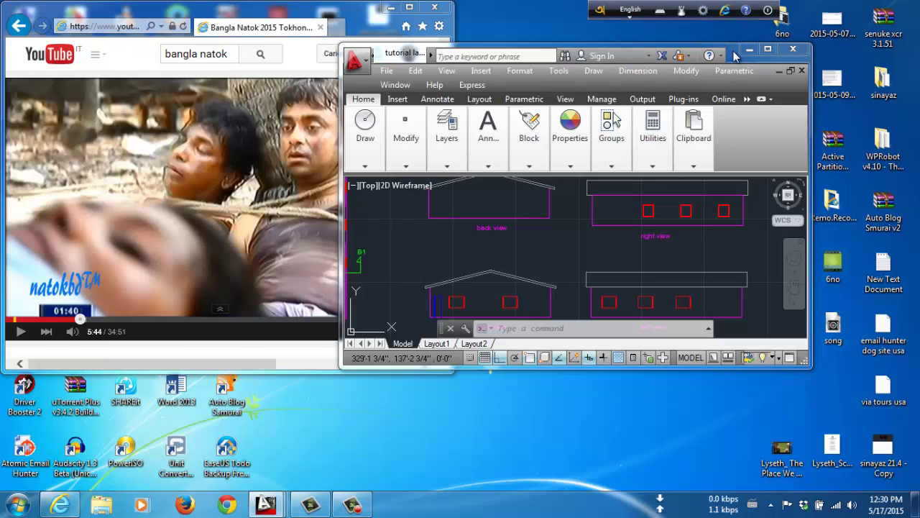
left_click_drag(735, 56, 842, 20)
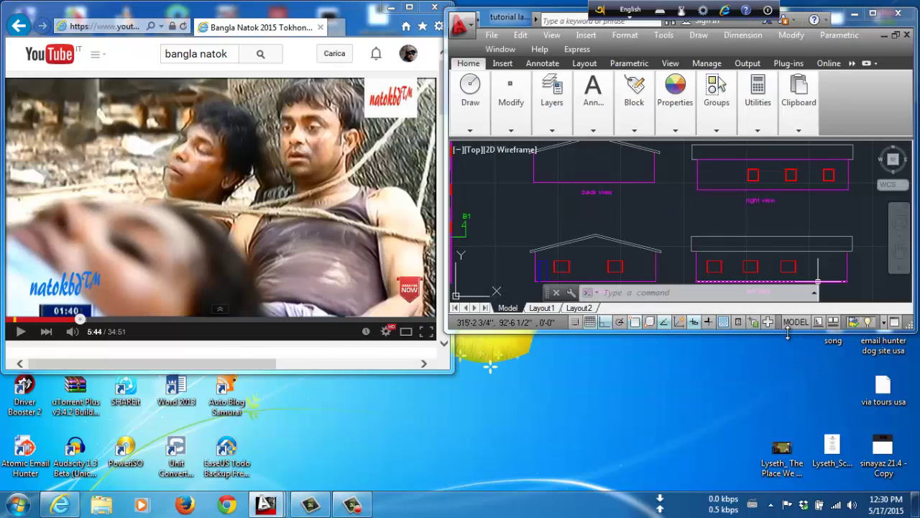
left_click_drag(788, 332, 788, 486)
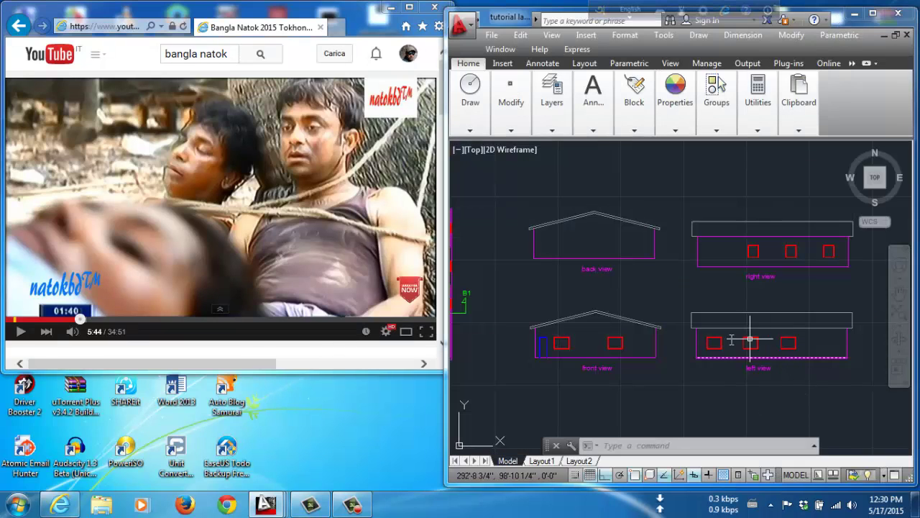
Briefly play the paused browser video, and back in AutoCAD enlarge the window until it spans the full screen width.
left_click(21, 338)
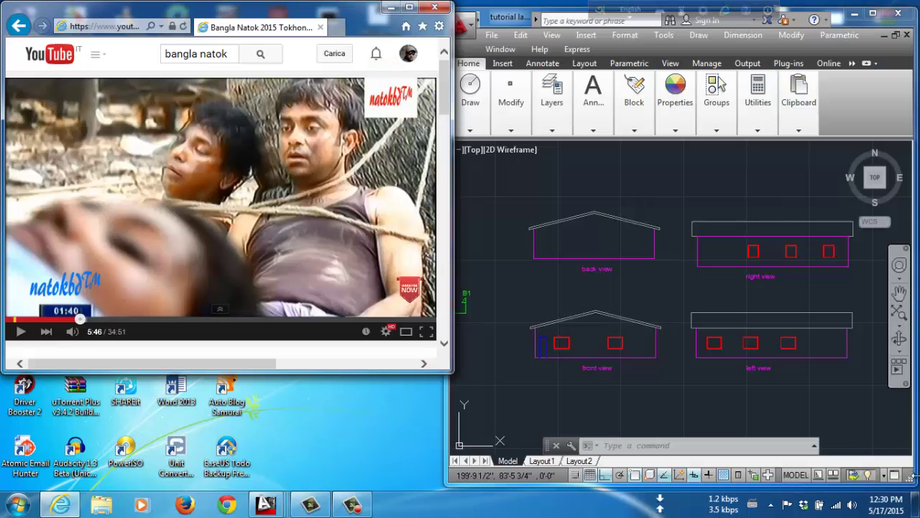
left_click(907, 475)
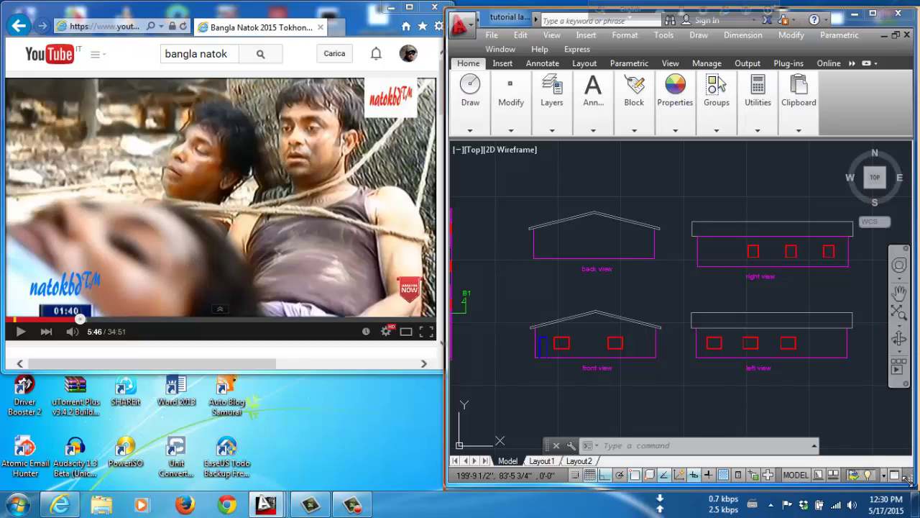
left_click_drag(907, 475, 913, 478)
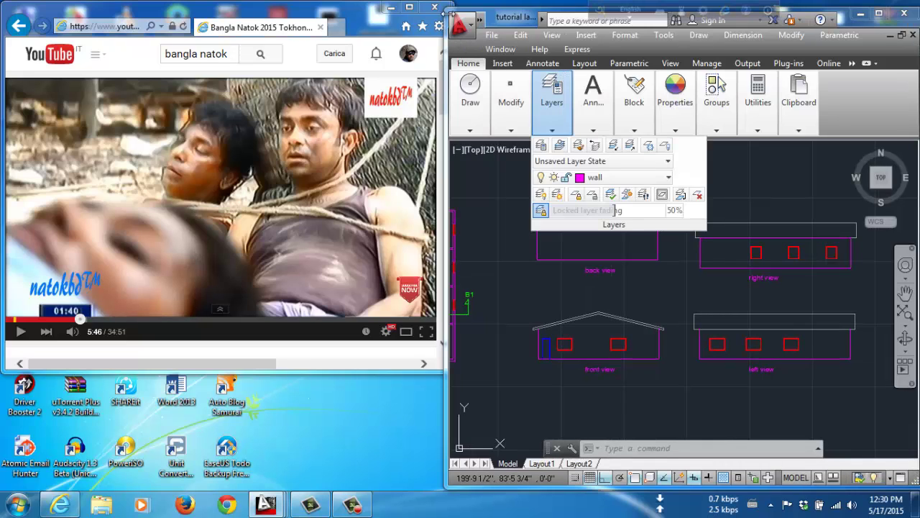
left_click(878, 13)
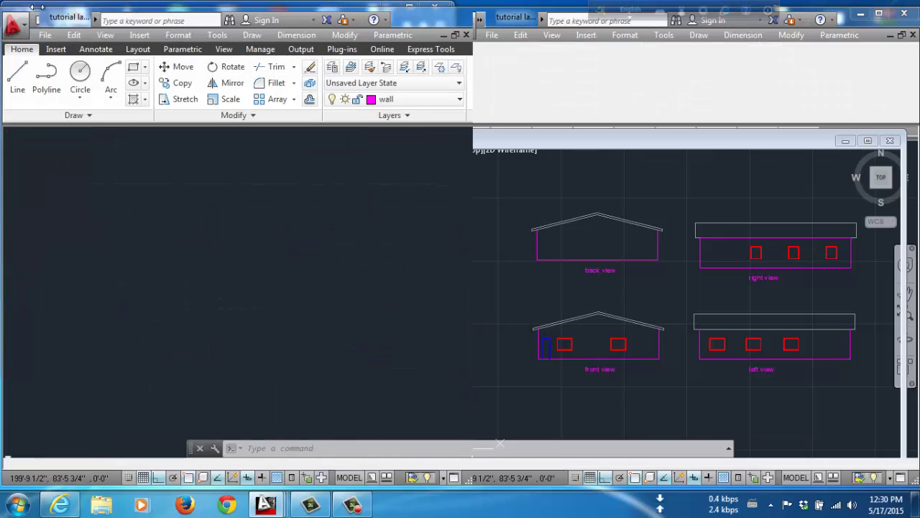
Maximize the AutoCAD window, restore it down again and stretch its lower corner to meet the taskbar.
left_click(883, 16)
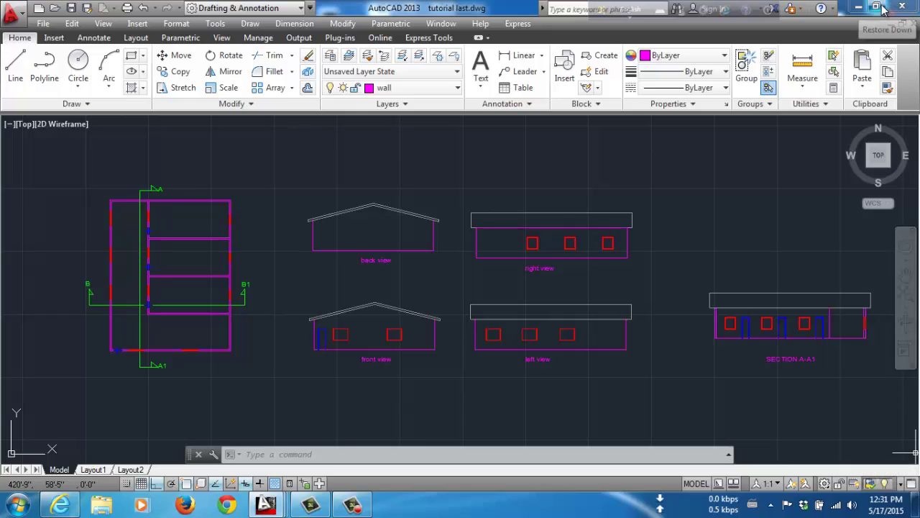
left_click(884, 7)
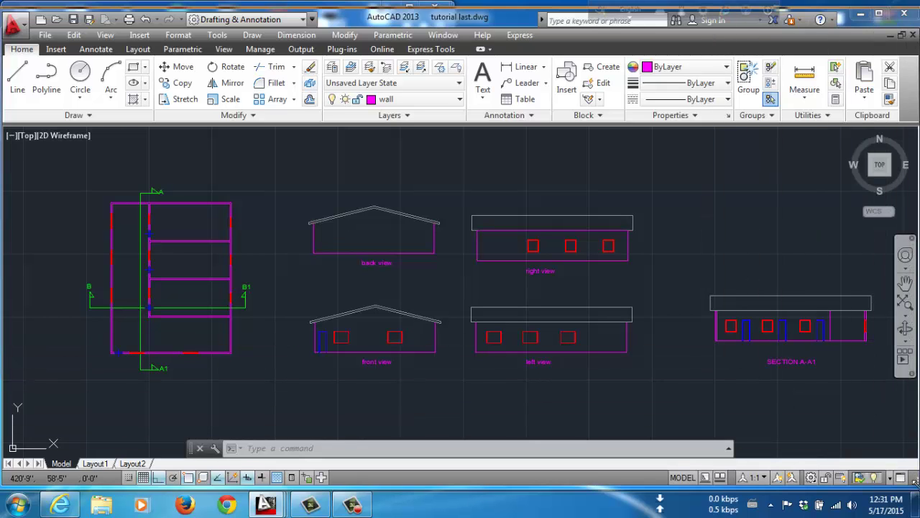
left_click_drag(915, 483, 916, 489)
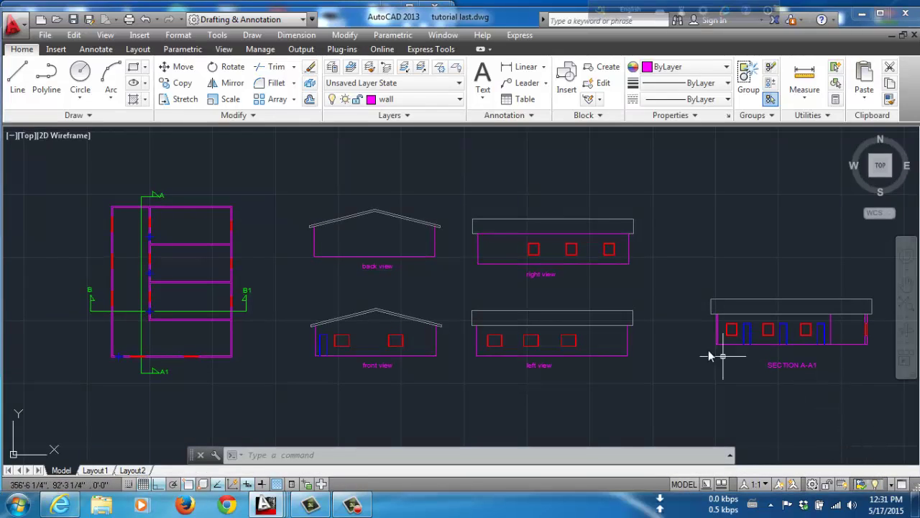